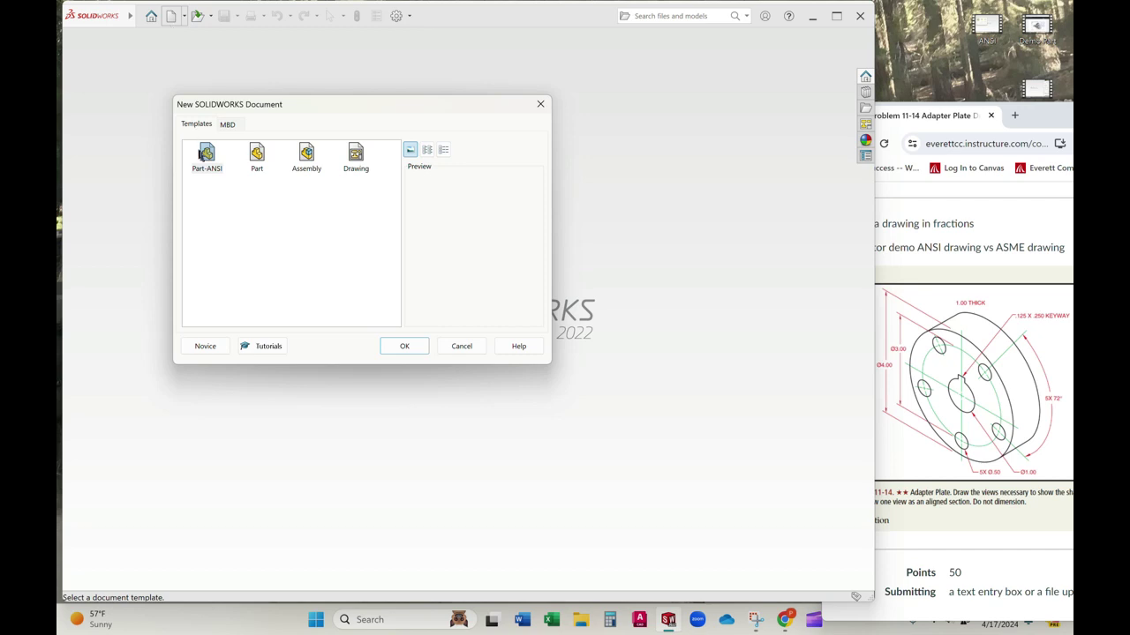
# Create a new part from the Part-ANSI template and check the overall drafting standard in its document properties
pyautogui.click(203, 155)
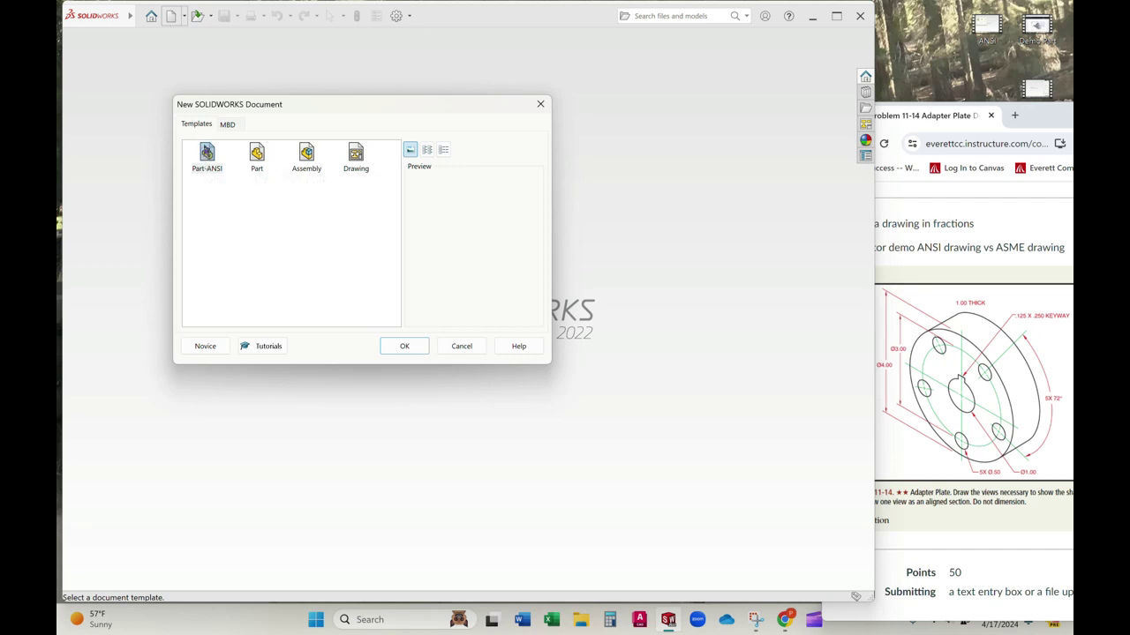
pyautogui.click(405, 347)
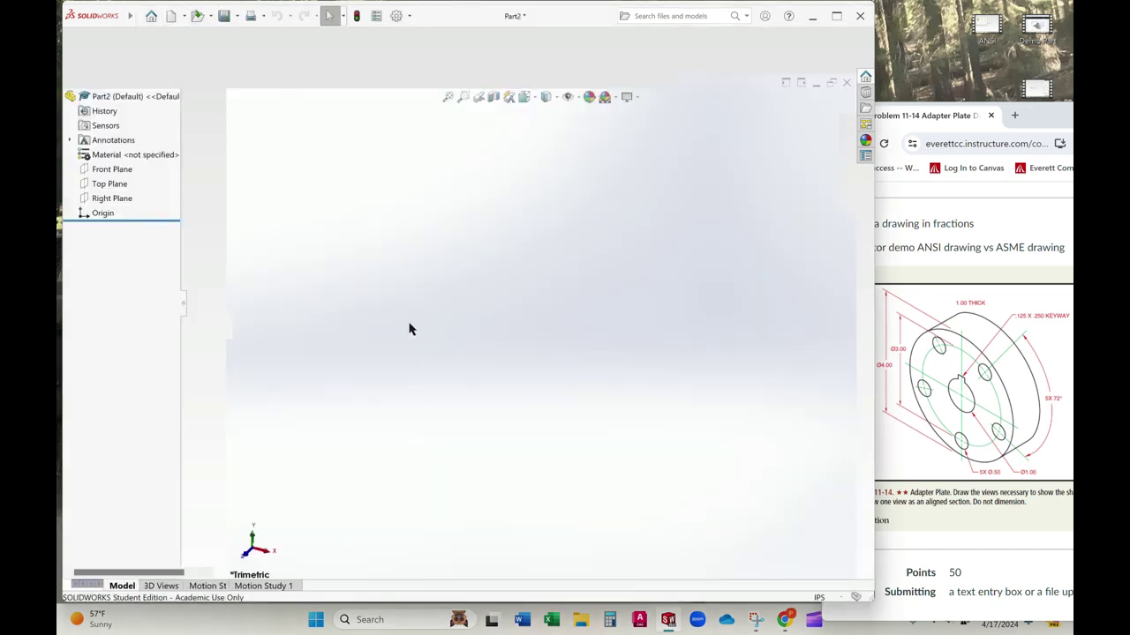
pyautogui.click(408, 16)
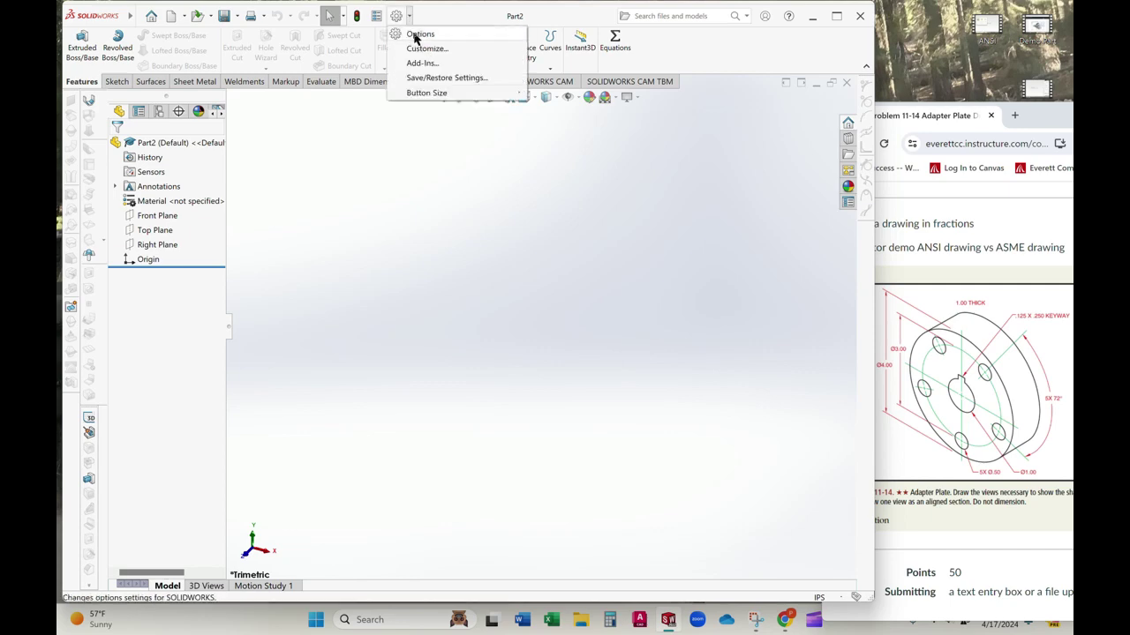
pyautogui.click(416, 35)
pyautogui.click(497, 109)
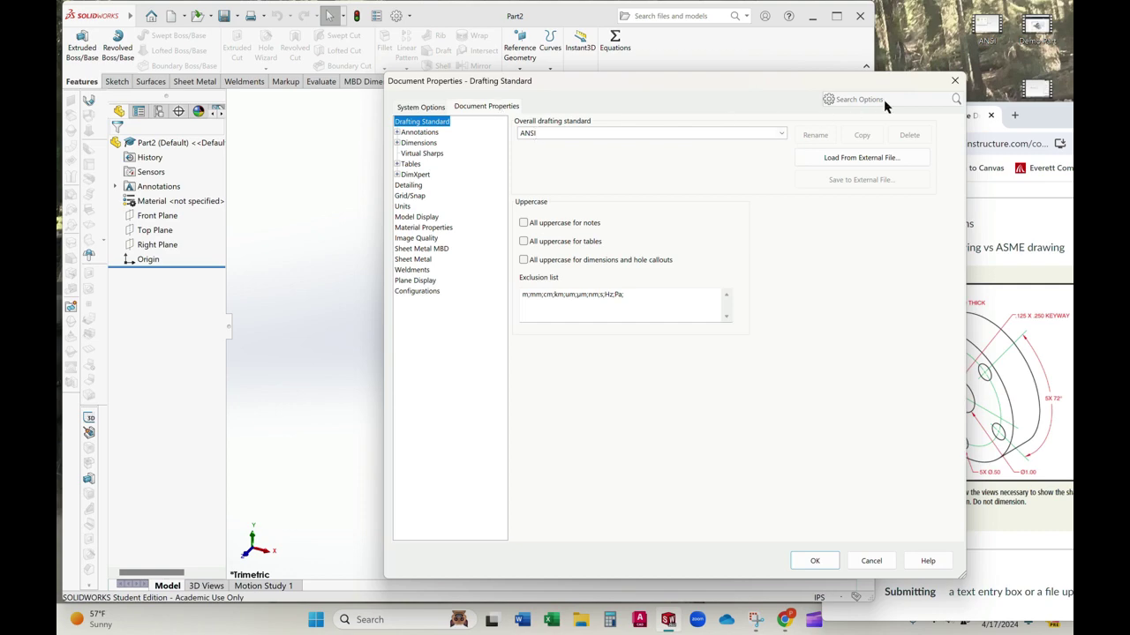
pyautogui.click(954, 80)
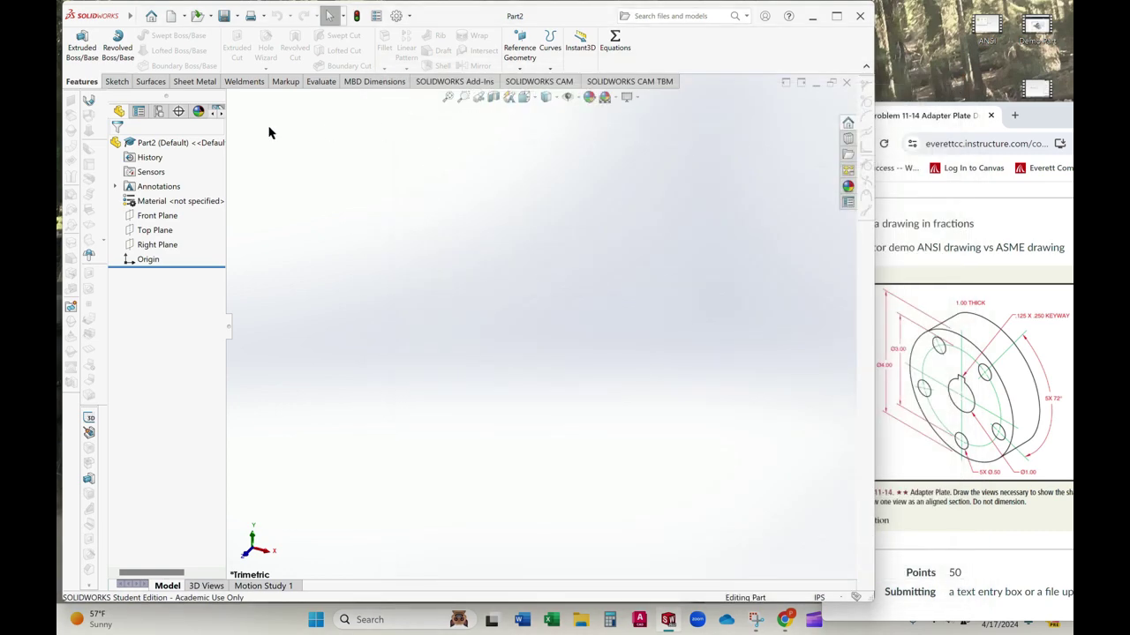
# Sketch three concentric circles centred on the origin of the Front Plane, about 0.89, 3.82 and 5.18 in in diameter
pyautogui.click(114, 81)
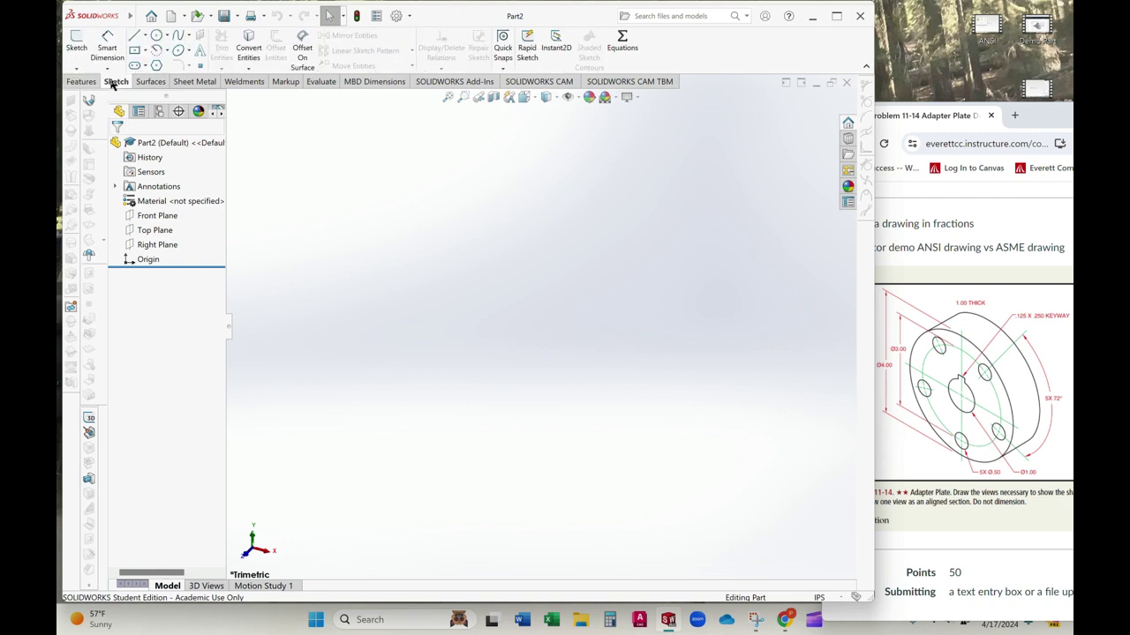
pyautogui.click(77, 47)
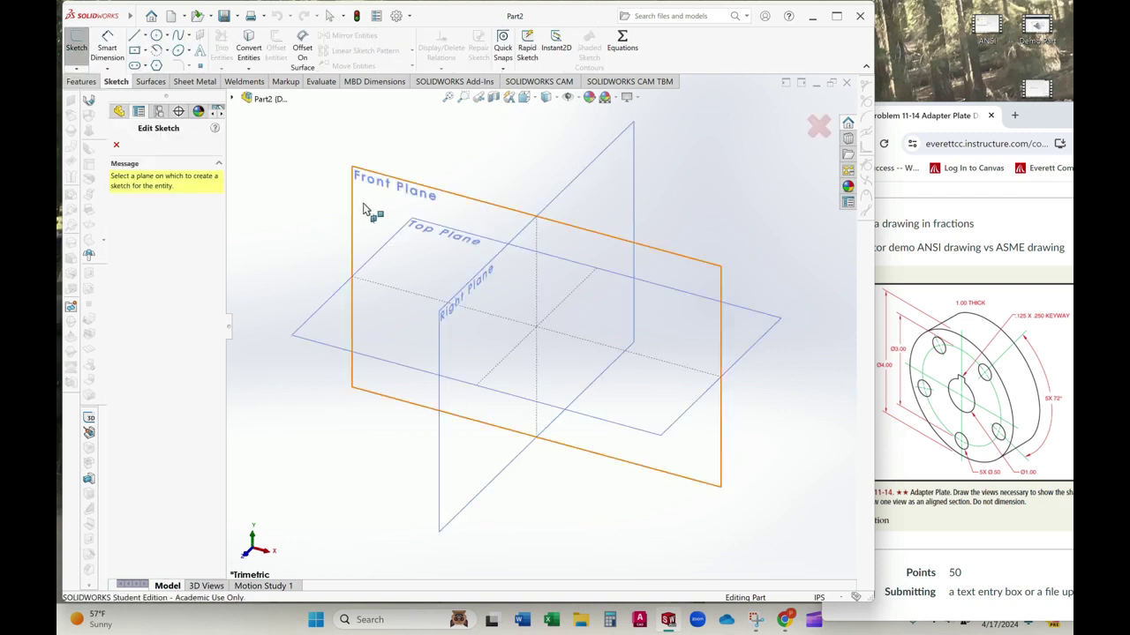
pyautogui.click(364, 204)
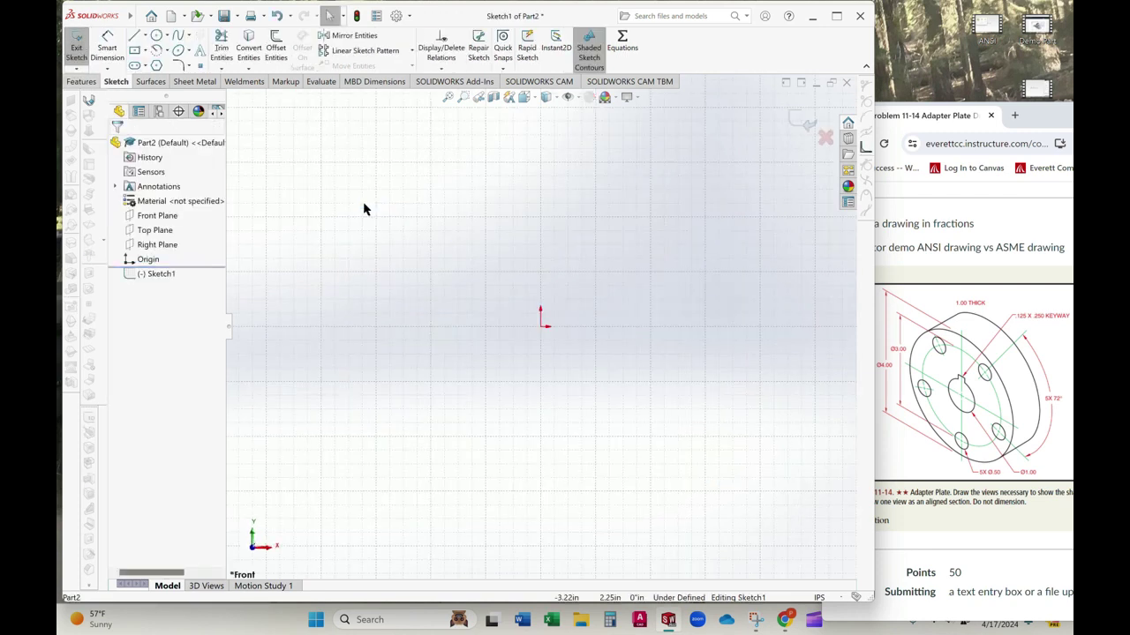
pyautogui.click(157, 37)
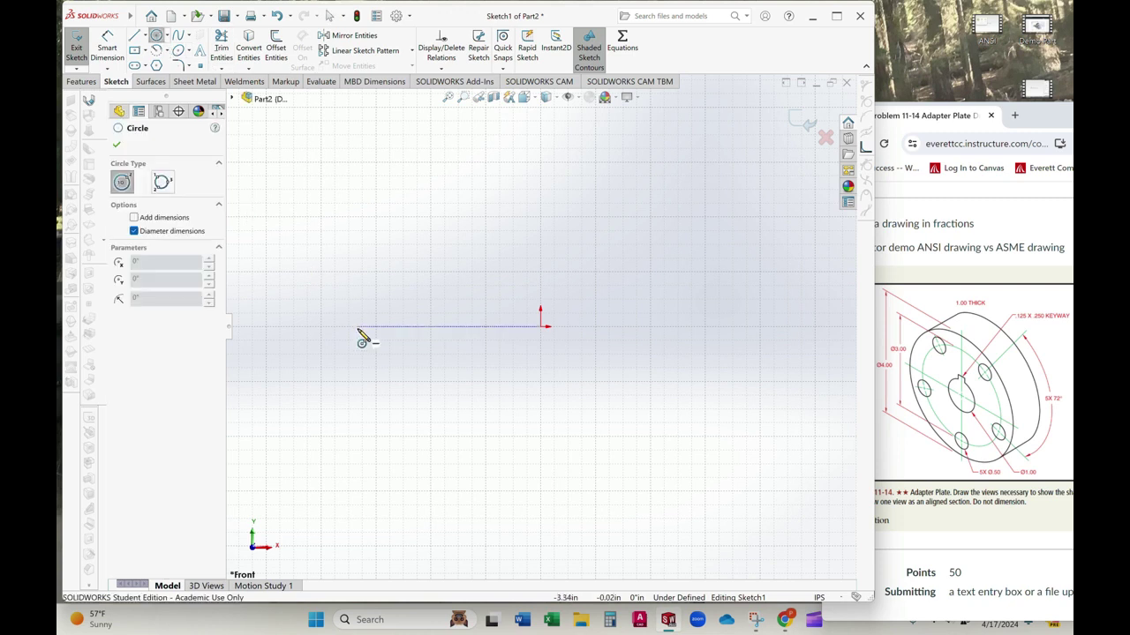
pyautogui.click(541, 326)
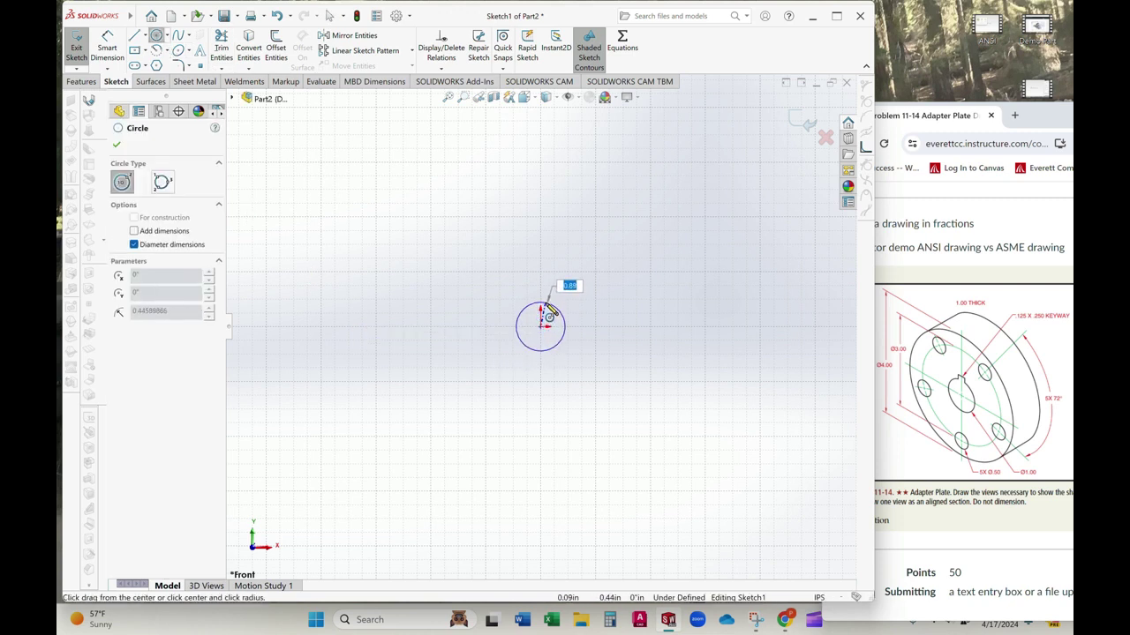
pyautogui.click(547, 308)
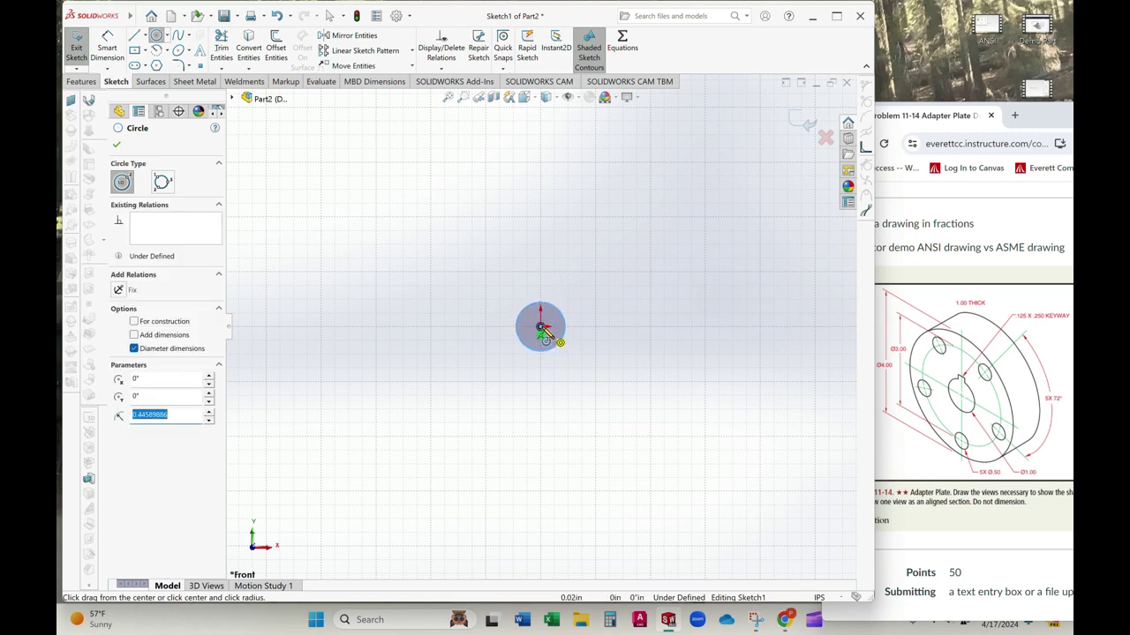
pyautogui.click(542, 328)
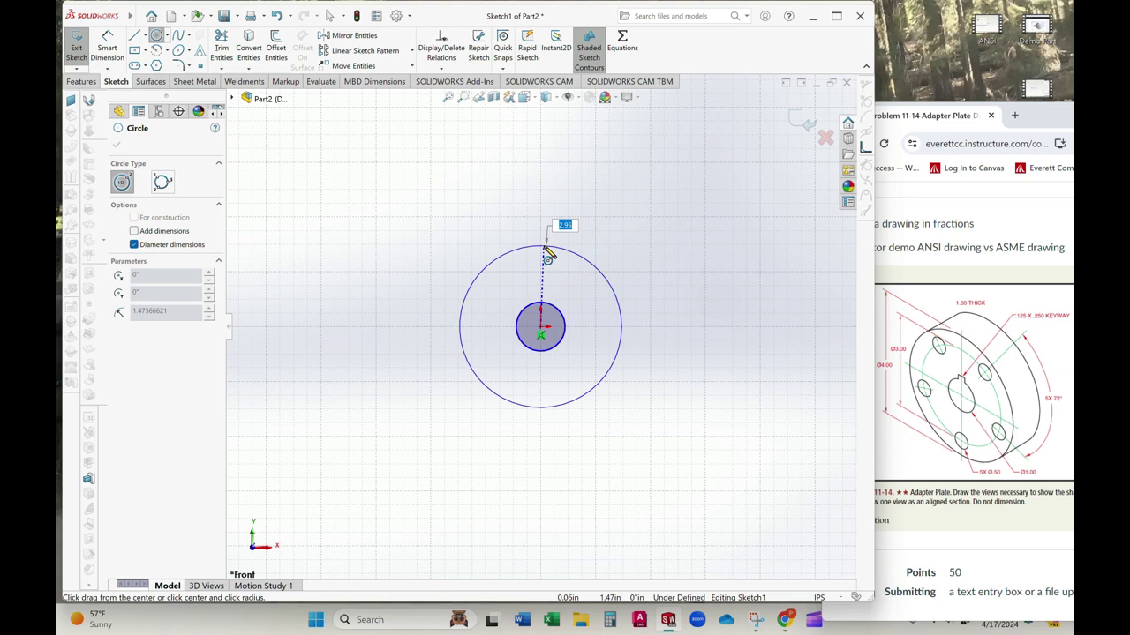
pyautogui.click(545, 224)
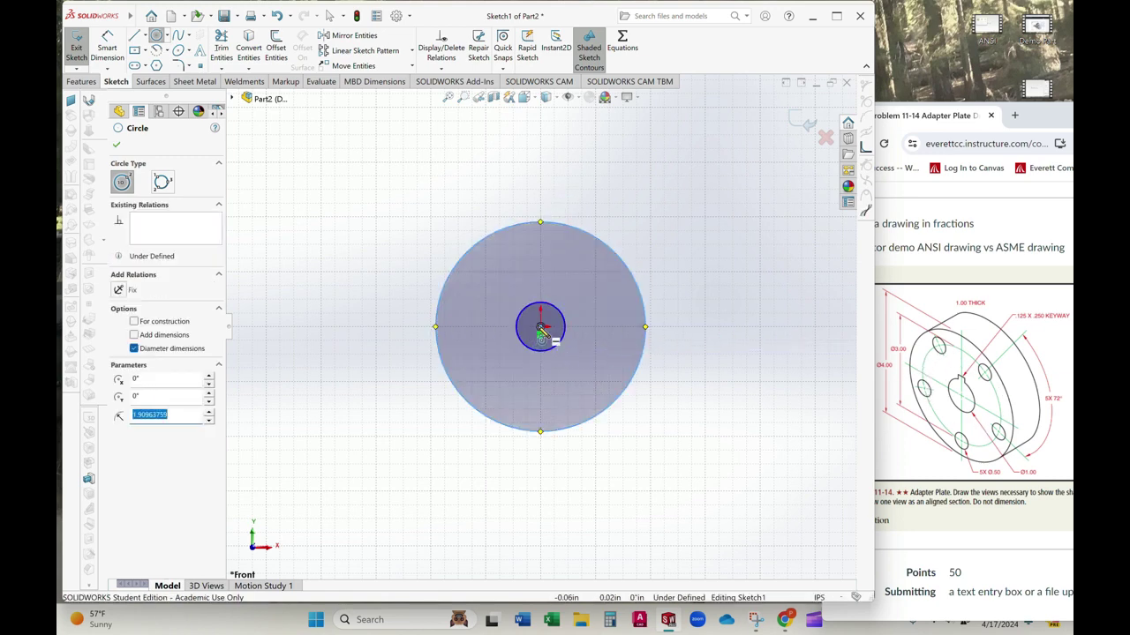
pyautogui.click(541, 331)
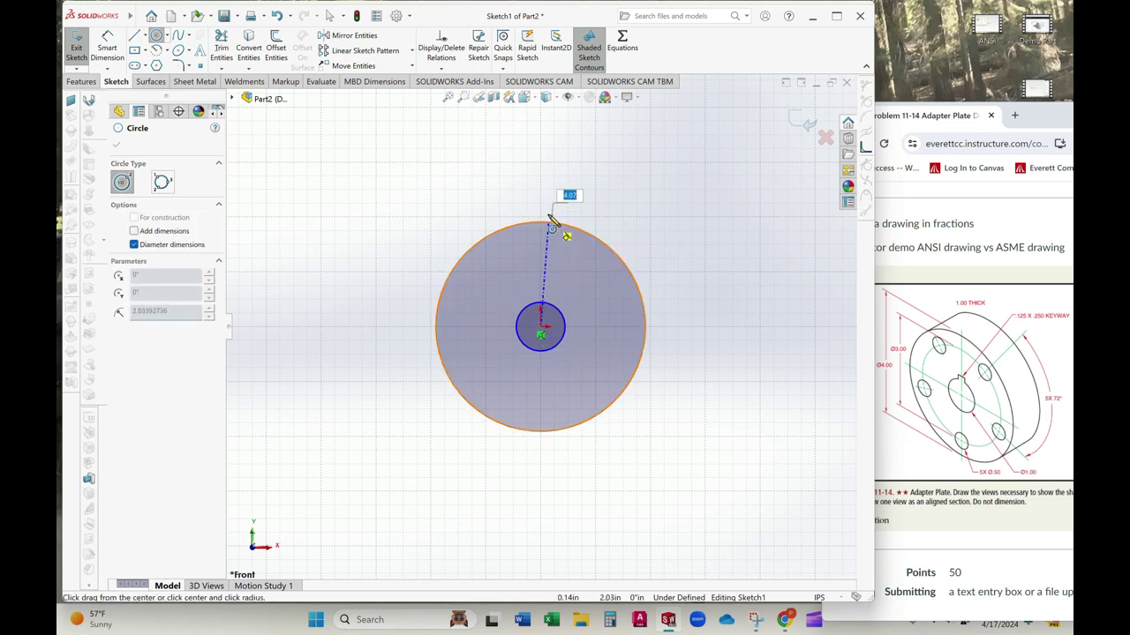
pyautogui.click(541, 186)
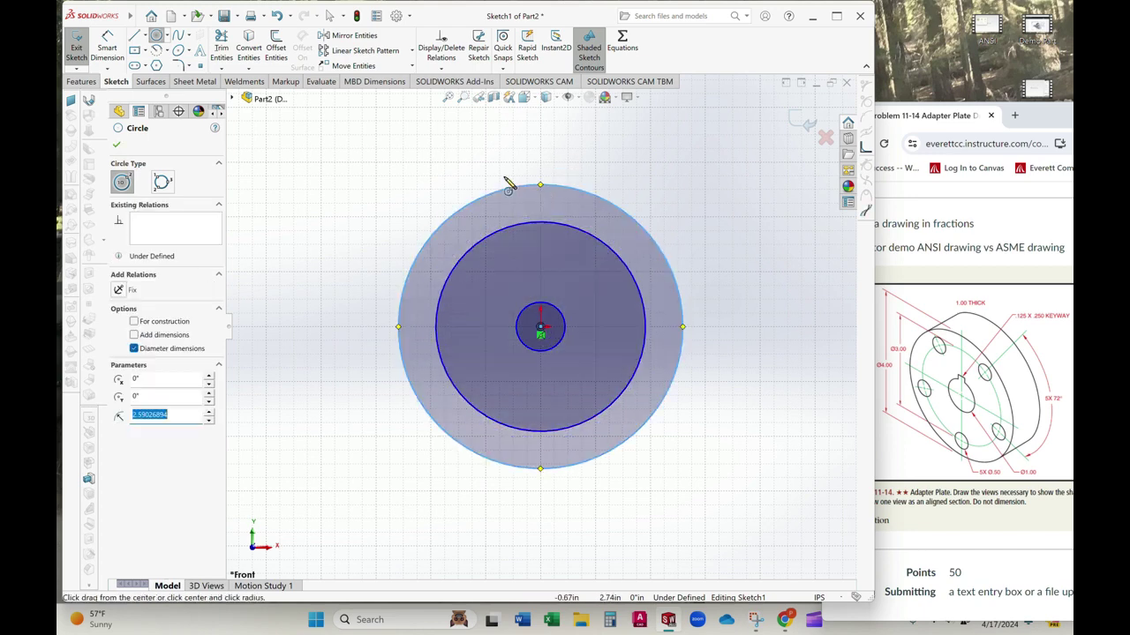
# Dimension the inner circle's diameter as 1 in and the middle circle's diameter as 3 in
pyautogui.click(120, 47)
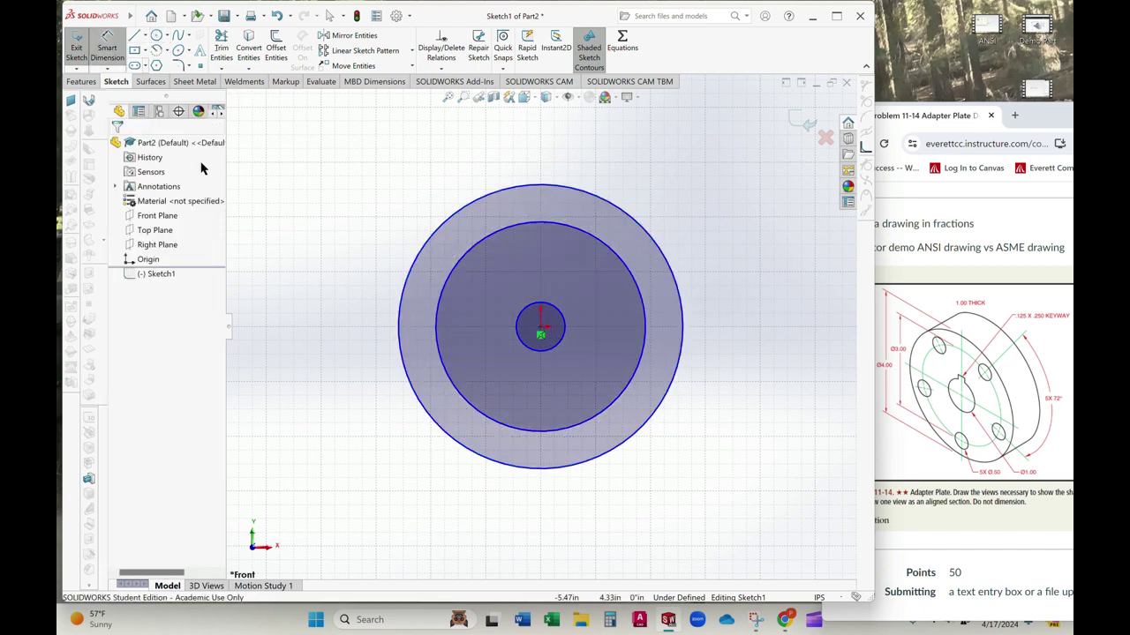
pyautogui.click(521, 342)
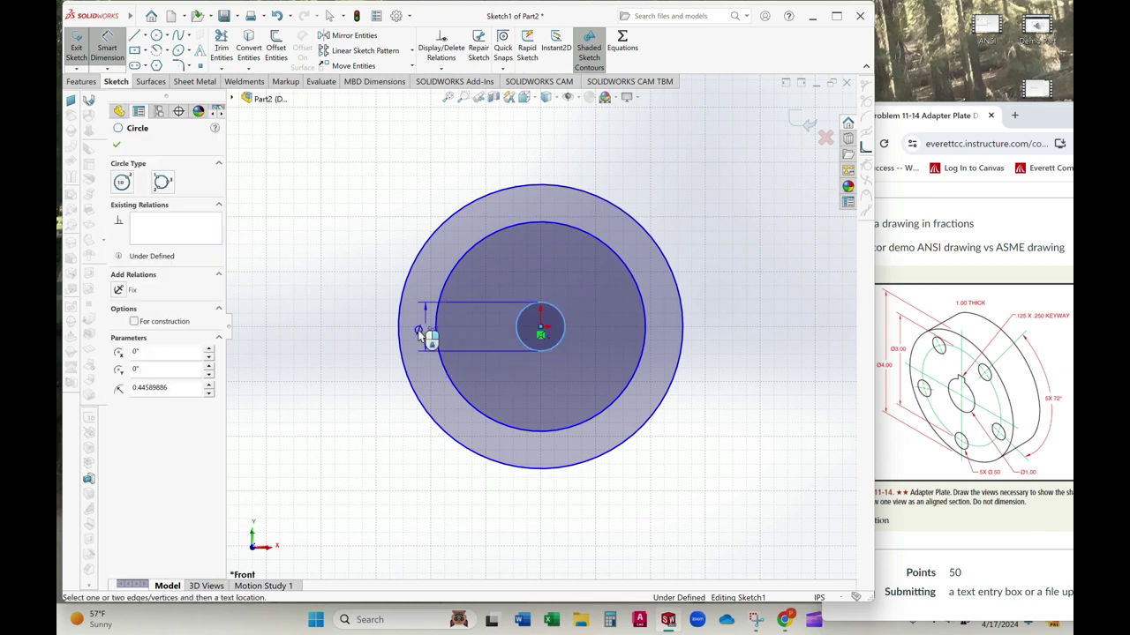
pyautogui.click(366, 323)
pyautogui.press('Return')
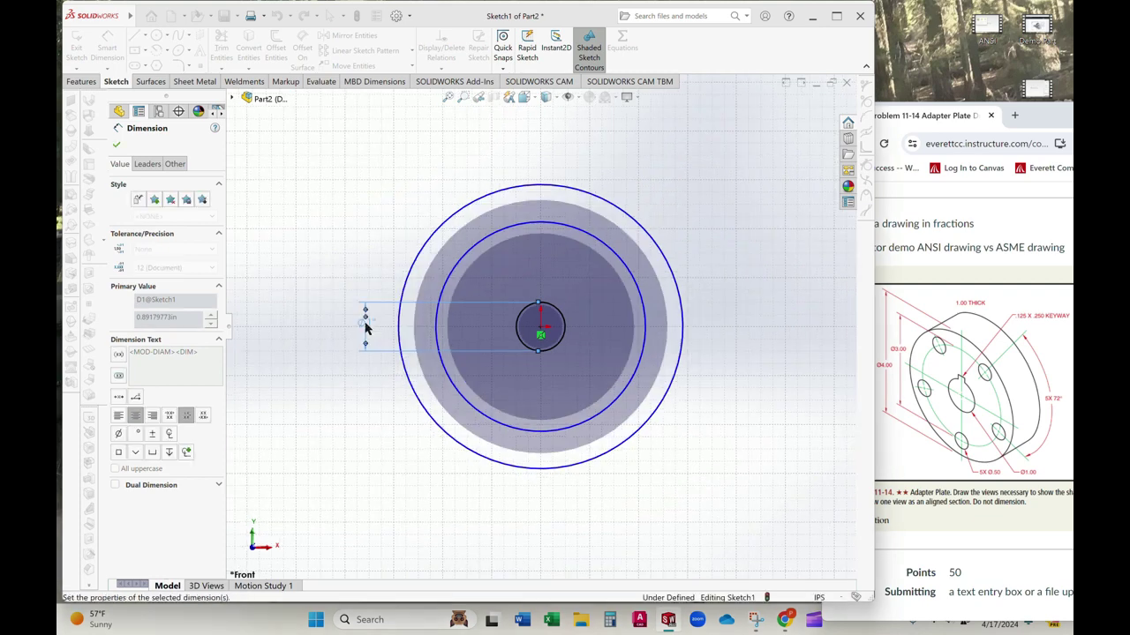
pyautogui.click(439, 338)
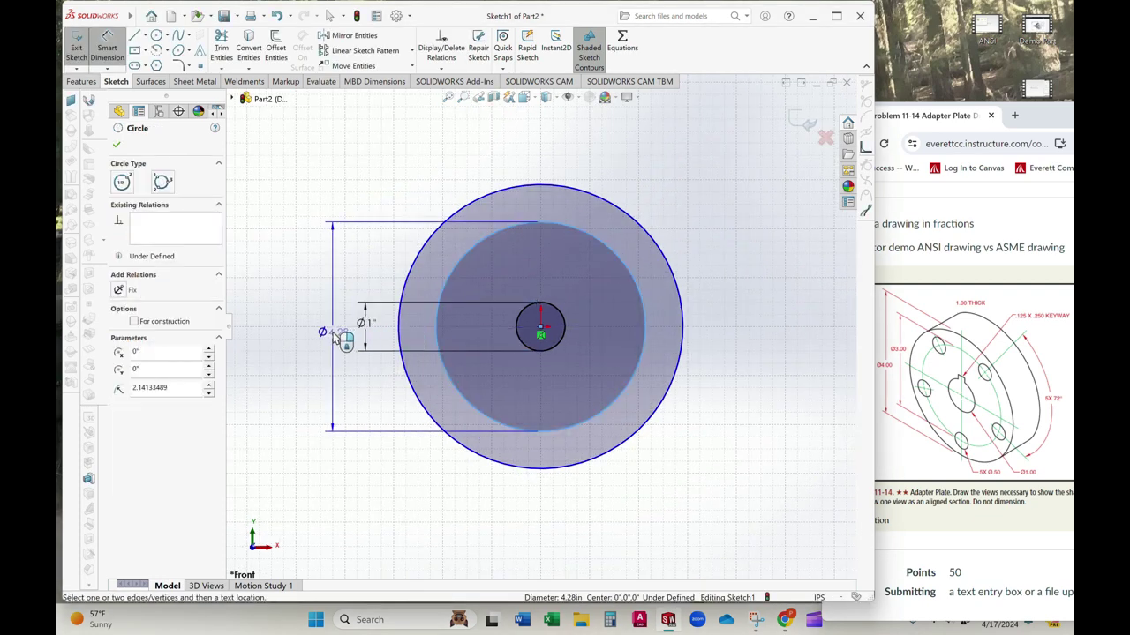
pyautogui.click(329, 332)
pyautogui.write('3')
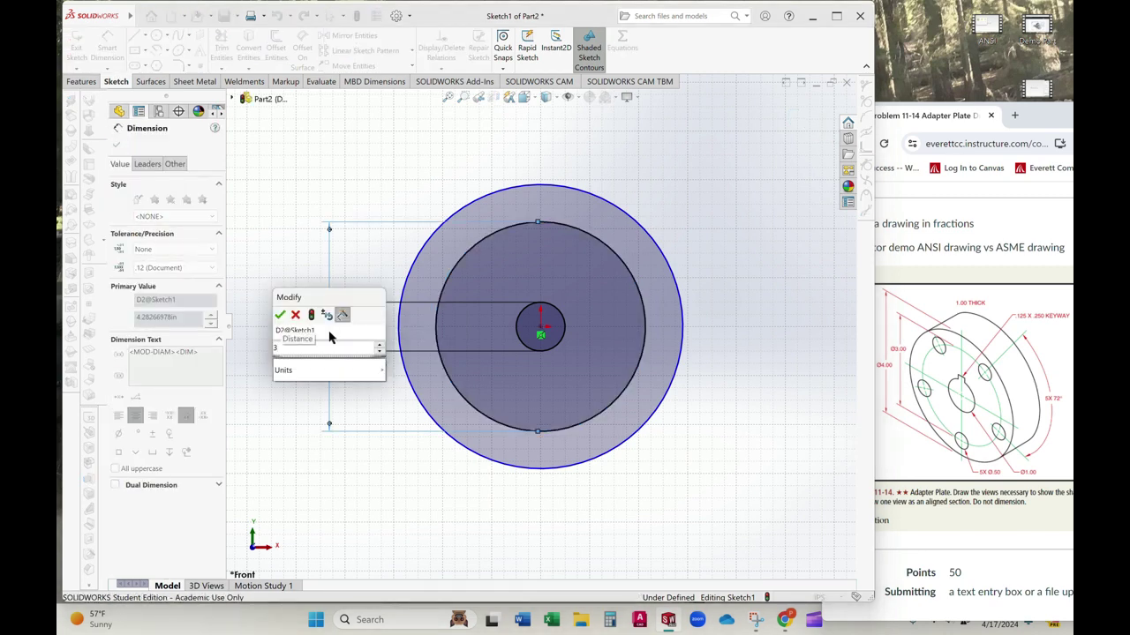
pyautogui.press('Return')
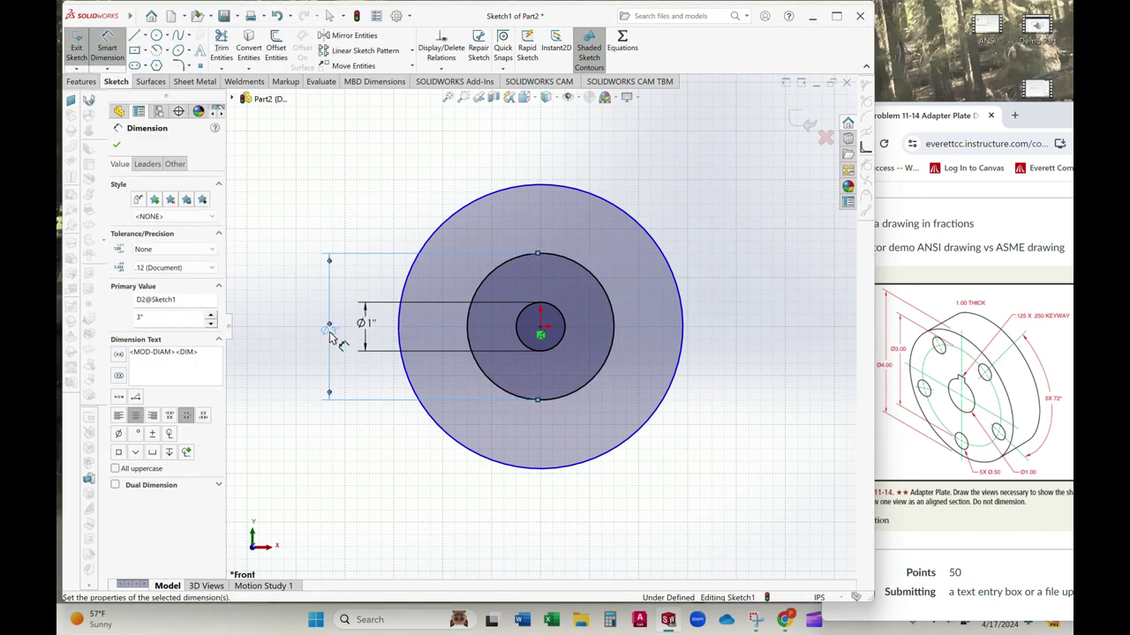
# Dimension the outer circle's diameter as 4 in and finish dimensioning
pyautogui.click(399, 285)
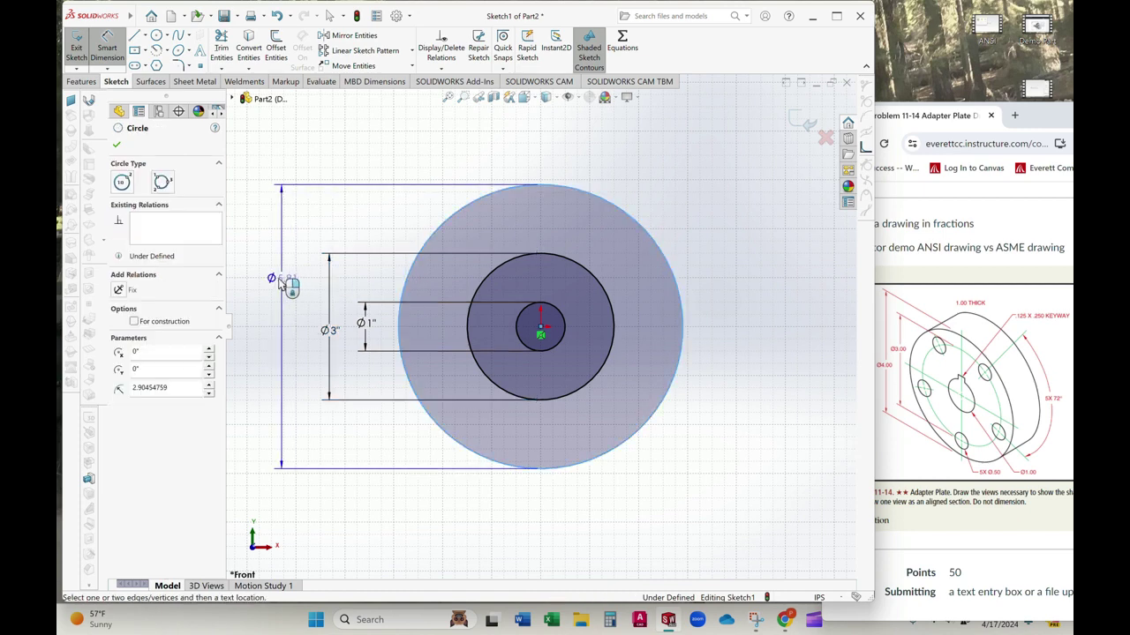
pyautogui.click(273, 333)
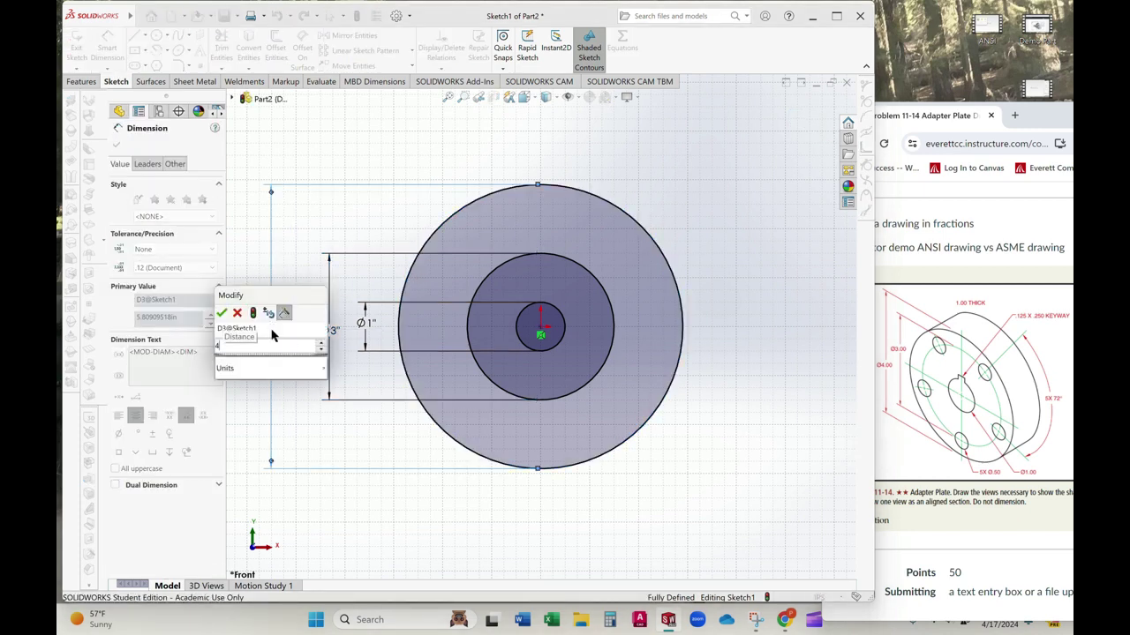
pyautogui.press('Return')
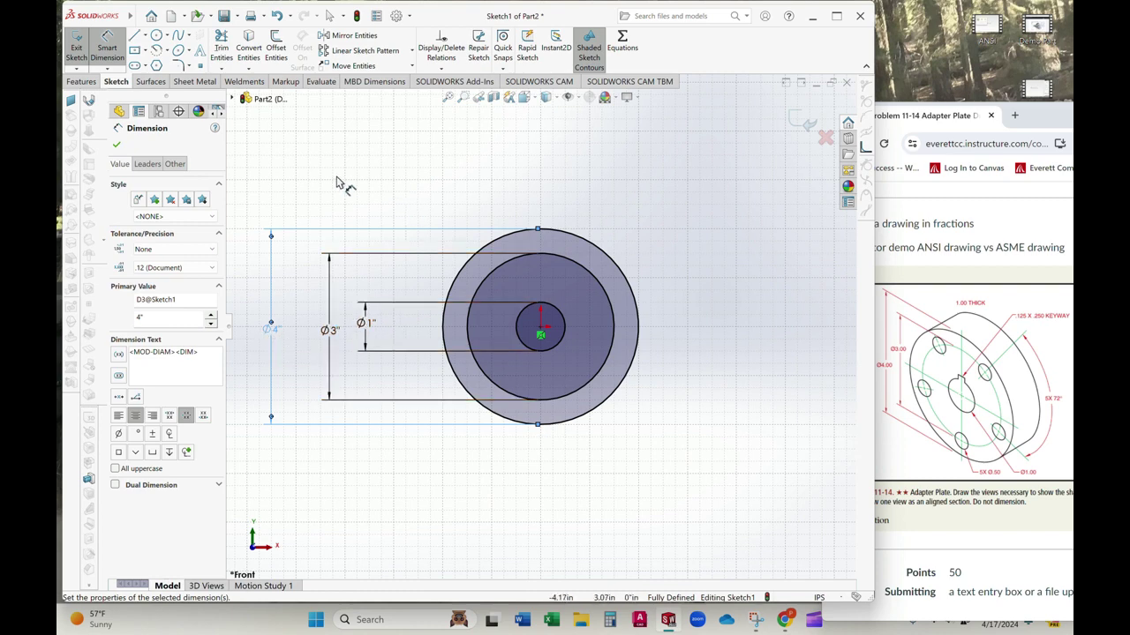
pyautogui.rightClick(352, 155)
pyautogui.click(371, 196)
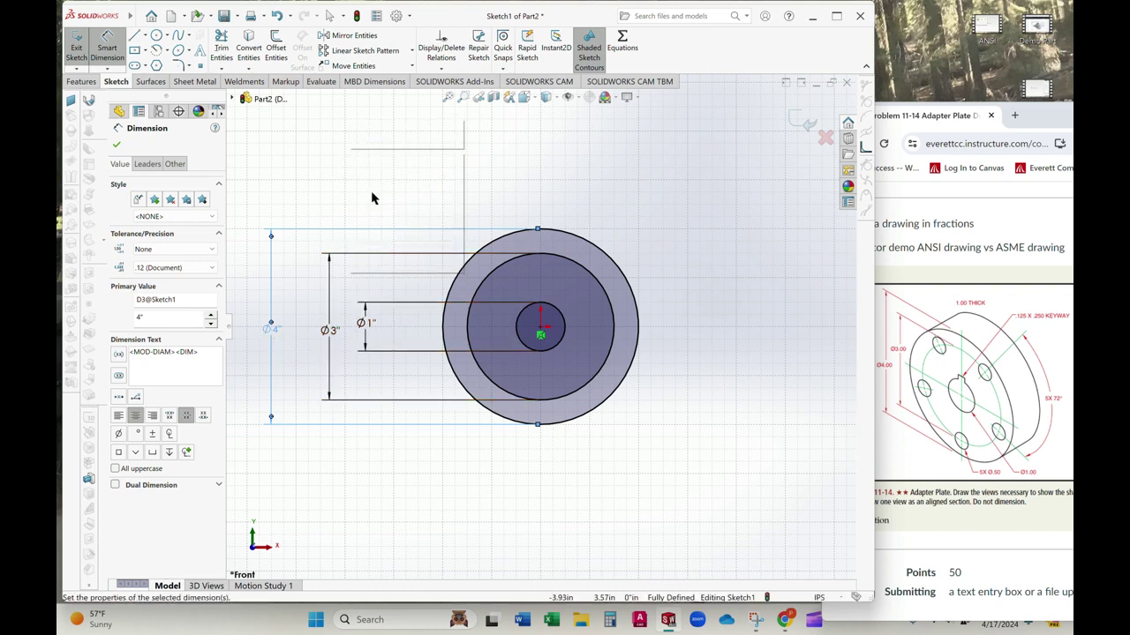
# Convert the middle circle to construction geometry to serve as the bolt circle
pyautogui.click(481, 288)
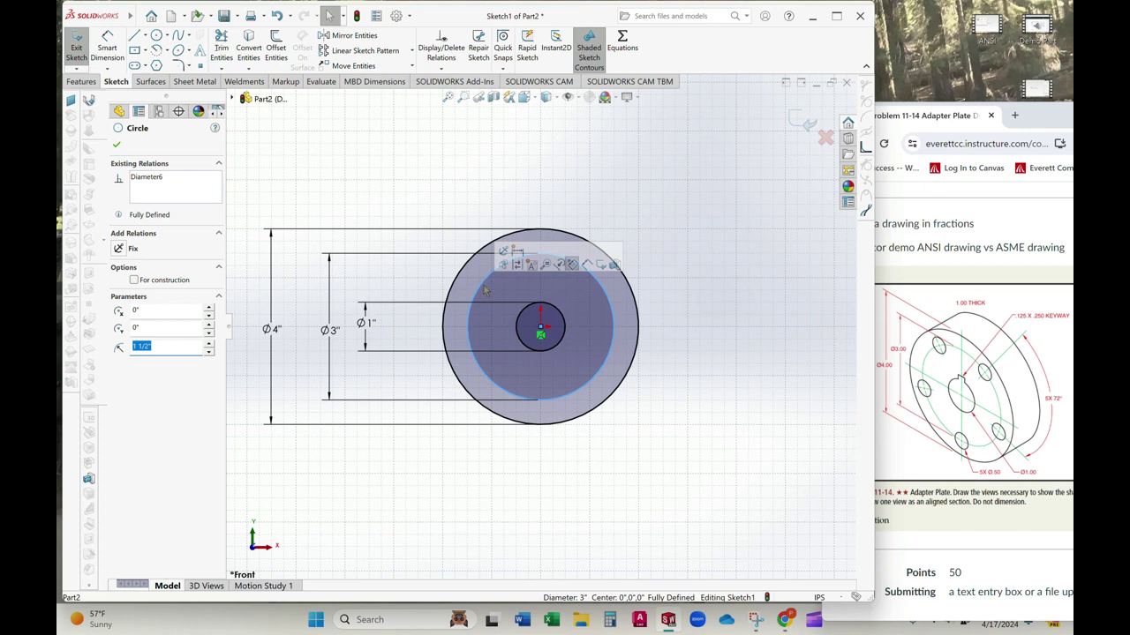
pyautogui.click(134, 281)
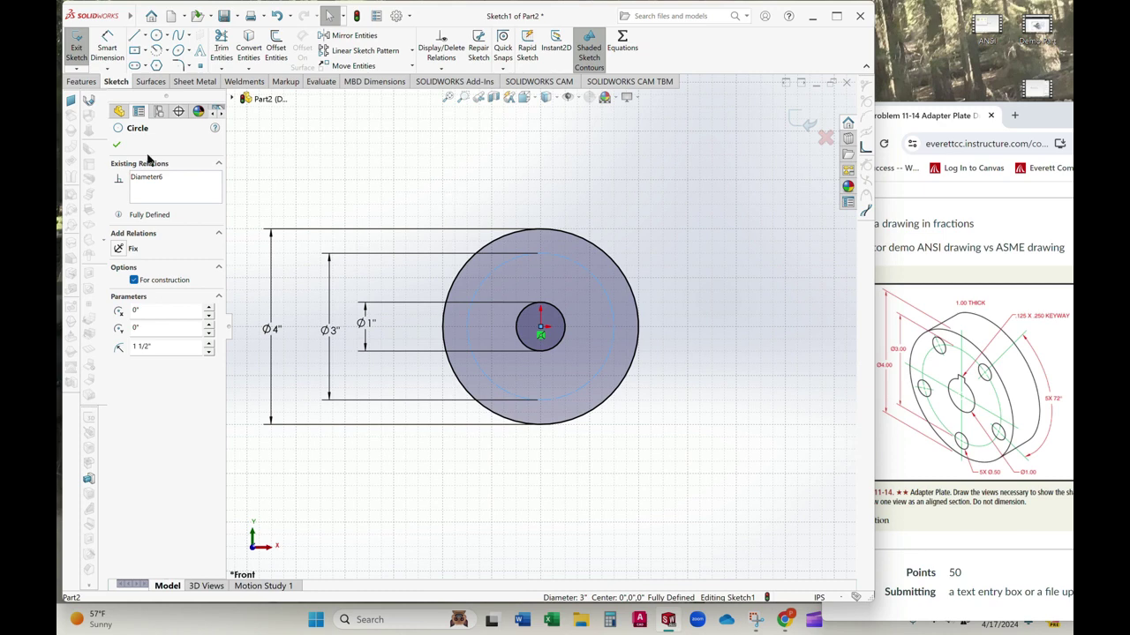
pyautogui.click(116, 144)
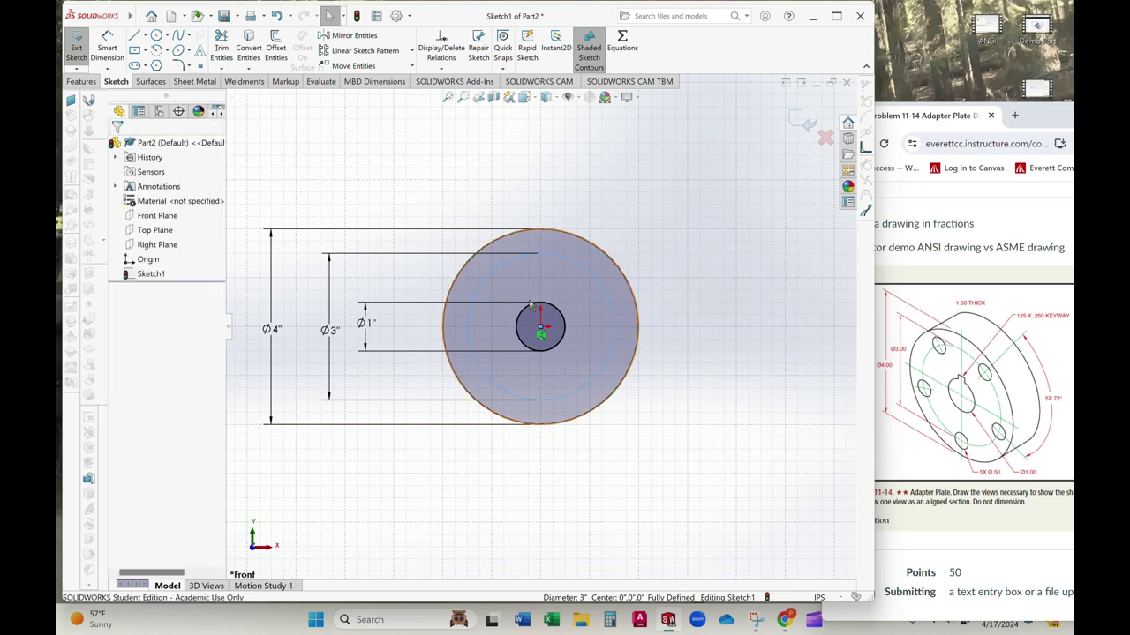
# Sketch a center rectangle about 0.26 by 0.28 in for the keyway, centred on the topmost point of the inner circle
pyautogui.scroll(-5, 543, 306)
pyautogui.scroll(-2, 543, 306)
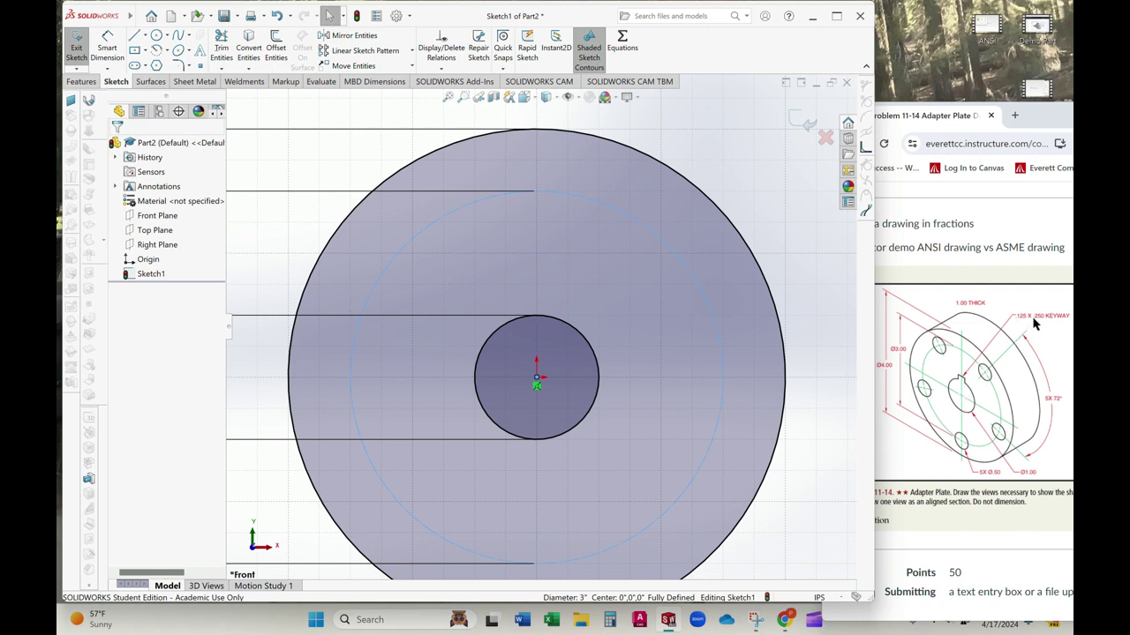
pyautogui.click(147, 53)
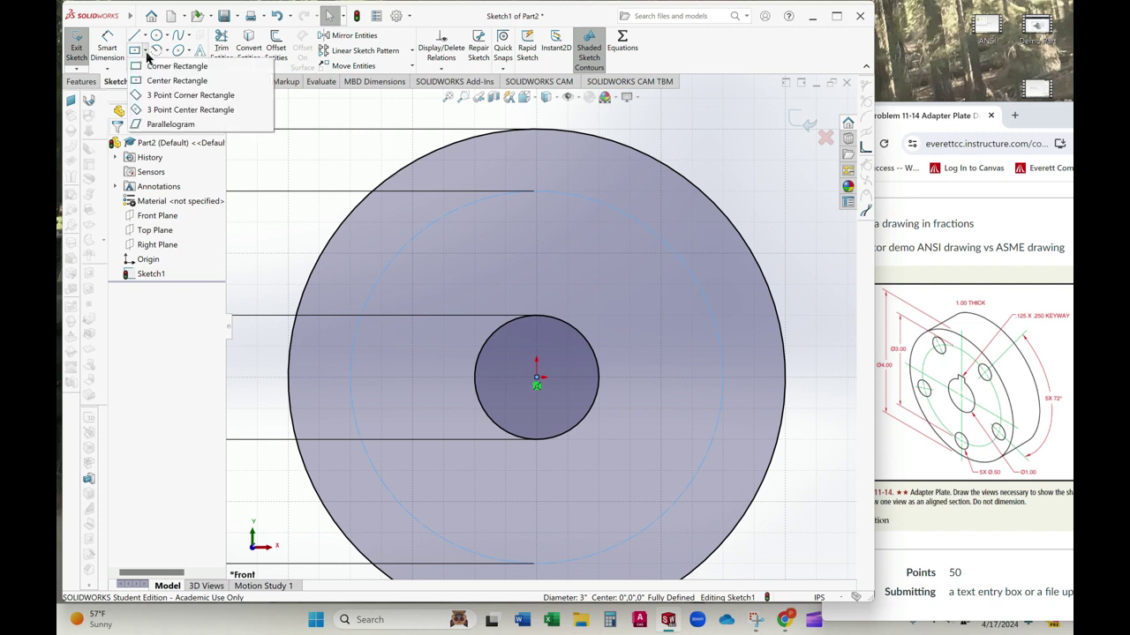
pyautogui.click(148, 81)
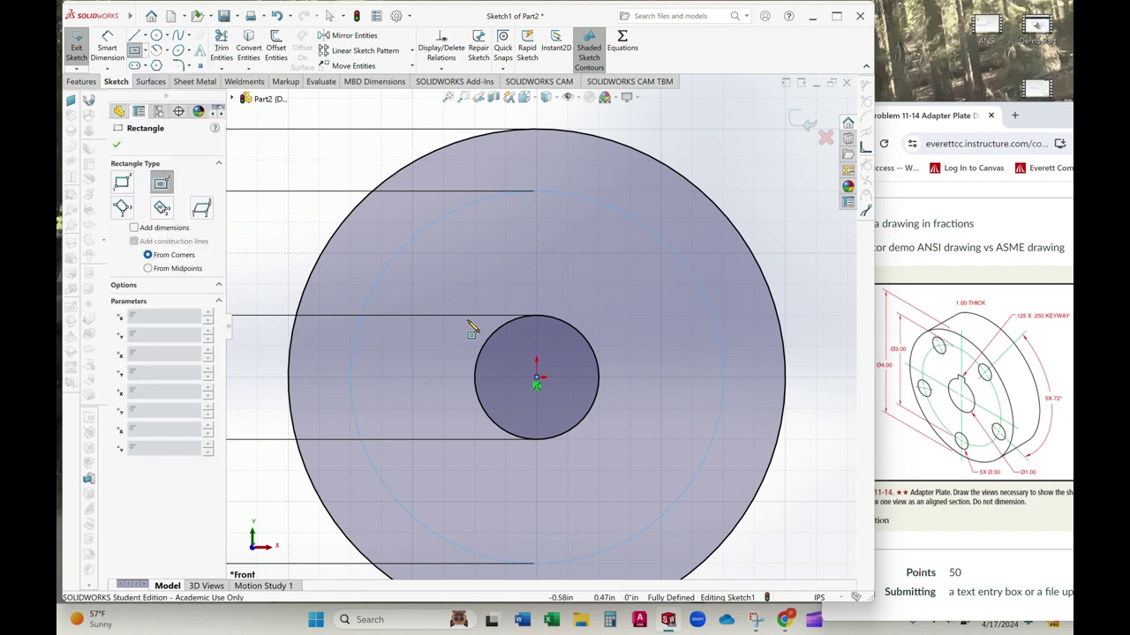
pyautogui.click(537, 315)
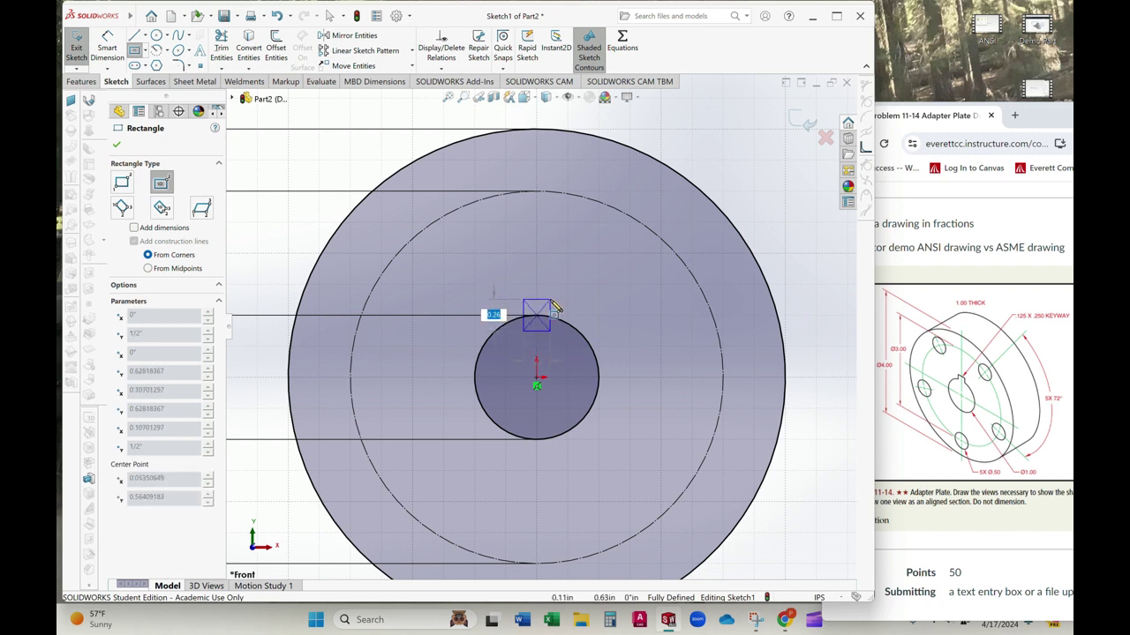
pyautogui.click(553, 300)
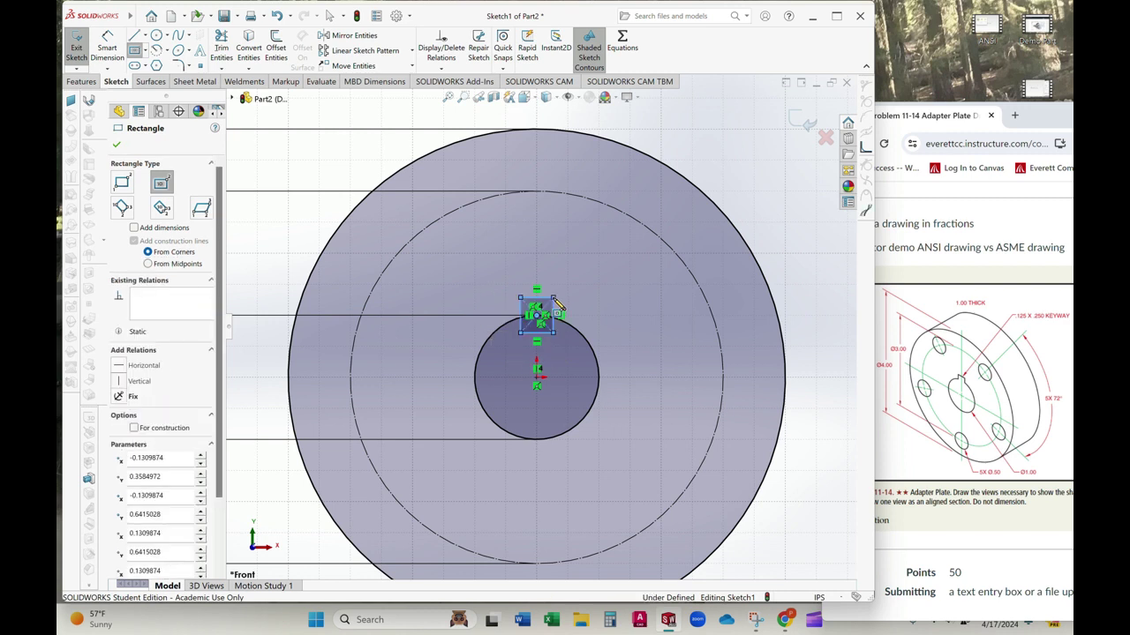
# Dimension the keyway rectangle's width as 0.25 in
pyautogui.click(106, 46)
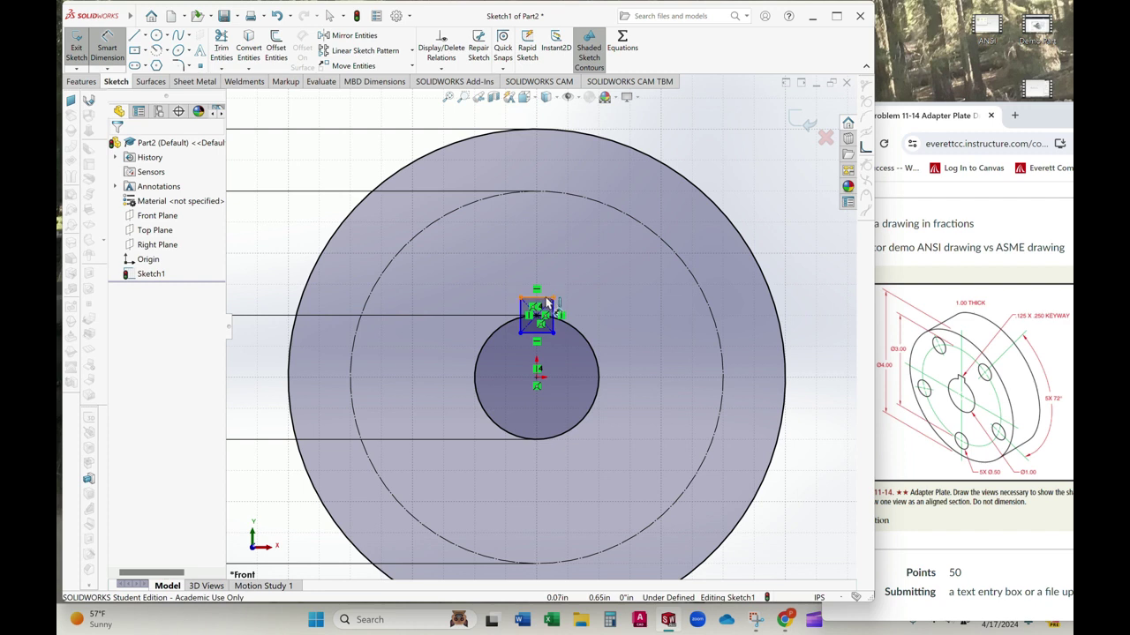
pyautogui.click(545, 299)
pyautogui.click(540, 263)
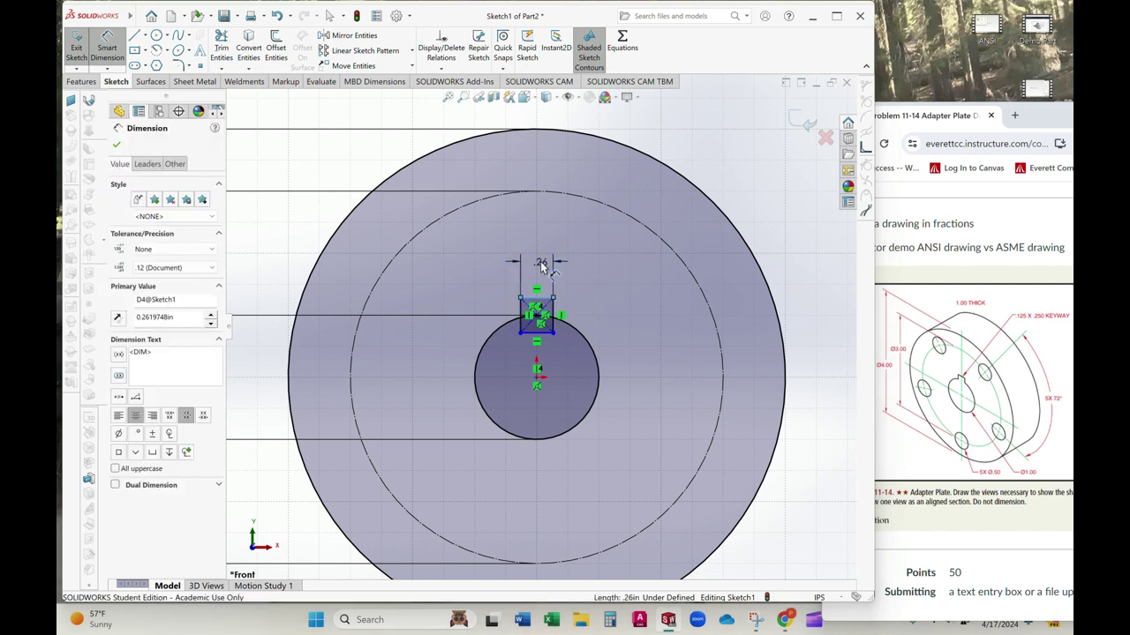
pyautogui.write('1/4')
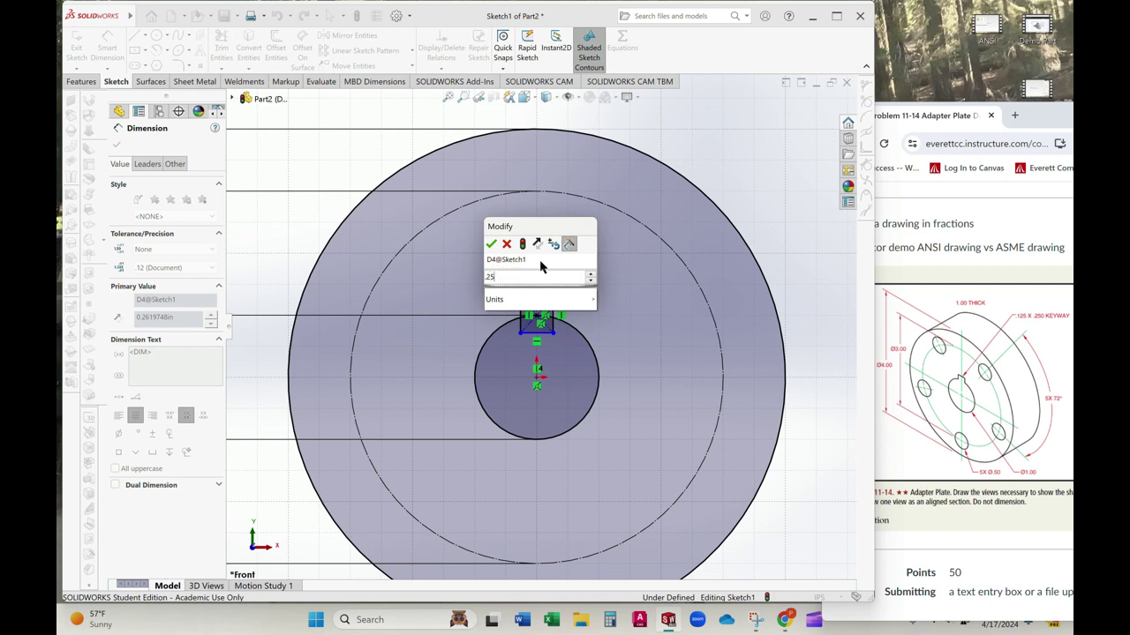
pyautogui.press('Return')
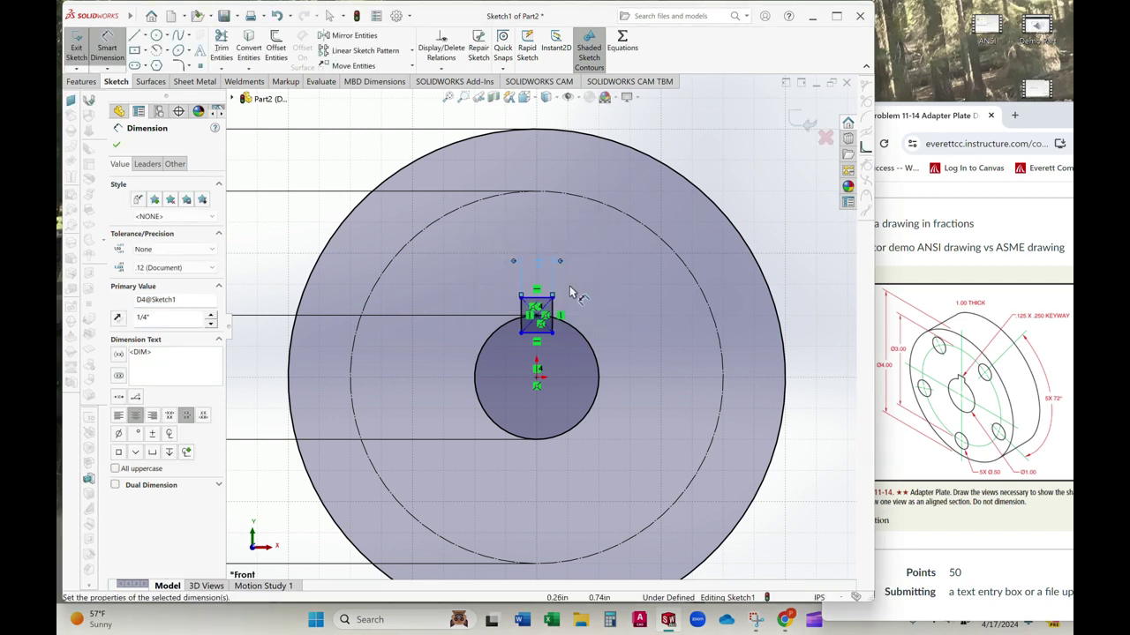
# Dimension the keyway rectangle's height as 0.25 in
pyautogui.click(552, 314)
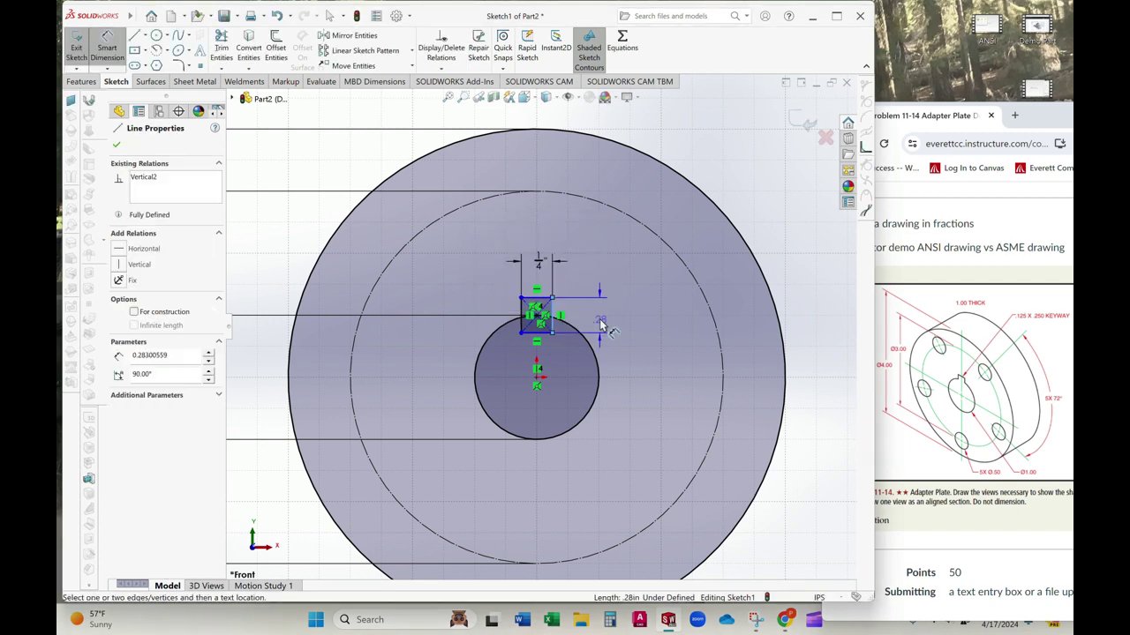
pyautogui.click(603, 321)
pyautogui.write('.2')
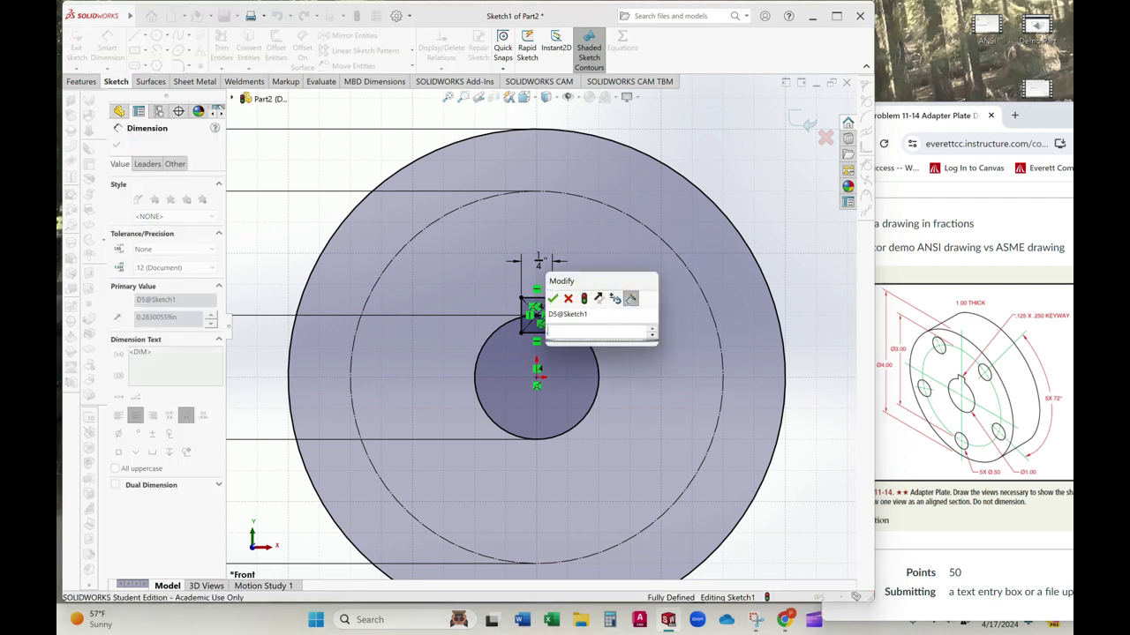
pyautogui.write('5')
pyautogui.press('Return')
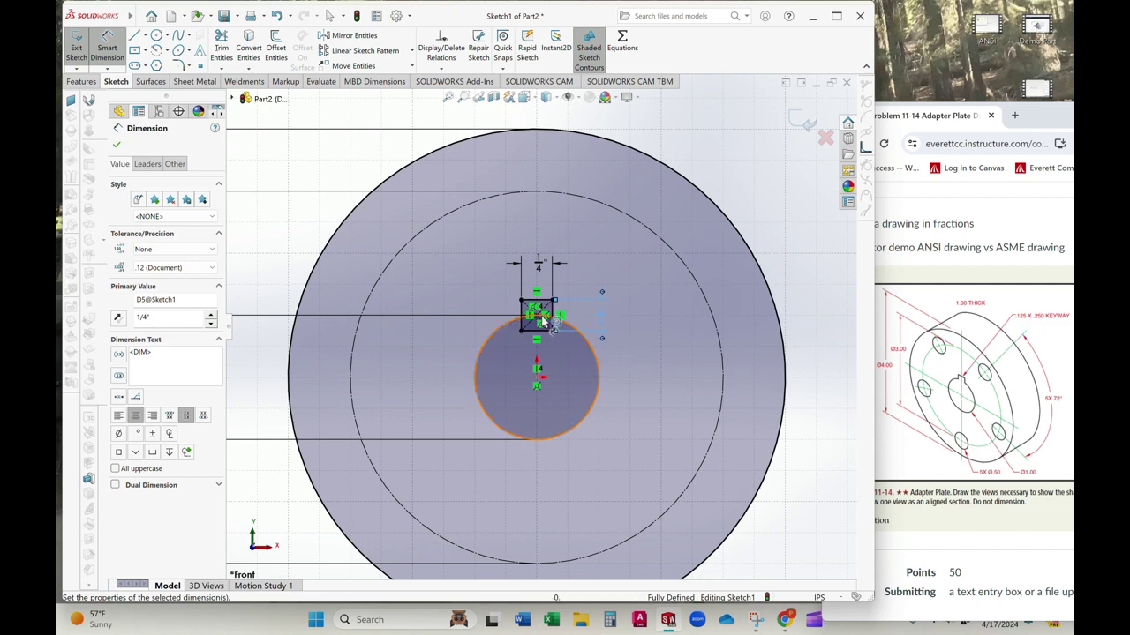
# Trim the keyway rectangle's portion inside the inner circle, its diagonals and the circle's arc between the keyway sides
pyautogui.scroll(-3, 540, 323)
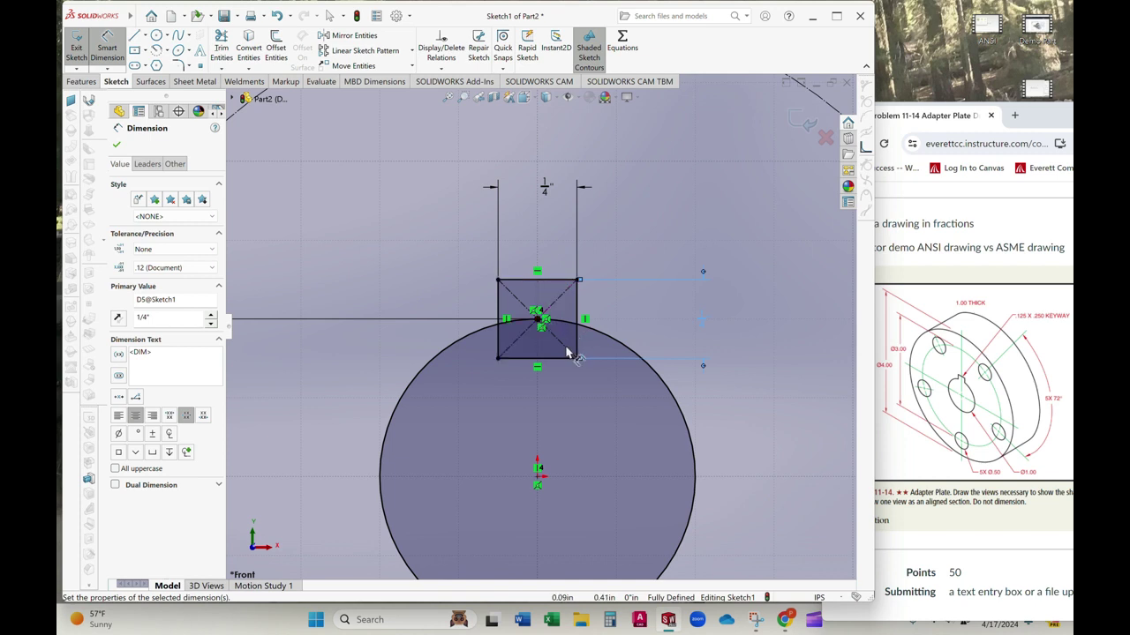
pyautogui.click(220, 51)
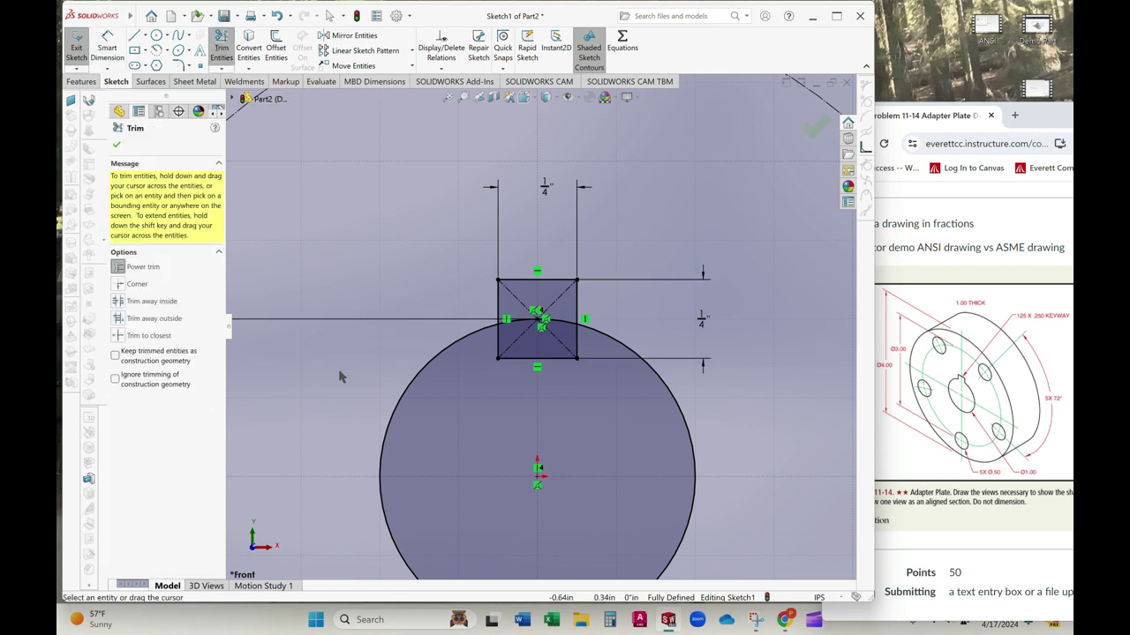
pyautogui.moveTo(487, 353)
pyautogui.mouseDown()
pyautogui.moveTo(546, 371)
pyautogui.moveTo(579, 348)
pyautogui.moveTo(561, 323)
pyautogui.moveTo(544, 348)
pyautogui.moveTo(530, 323)
pyautogui.moveTo(542, 323)
pyautogui.mouseUp()
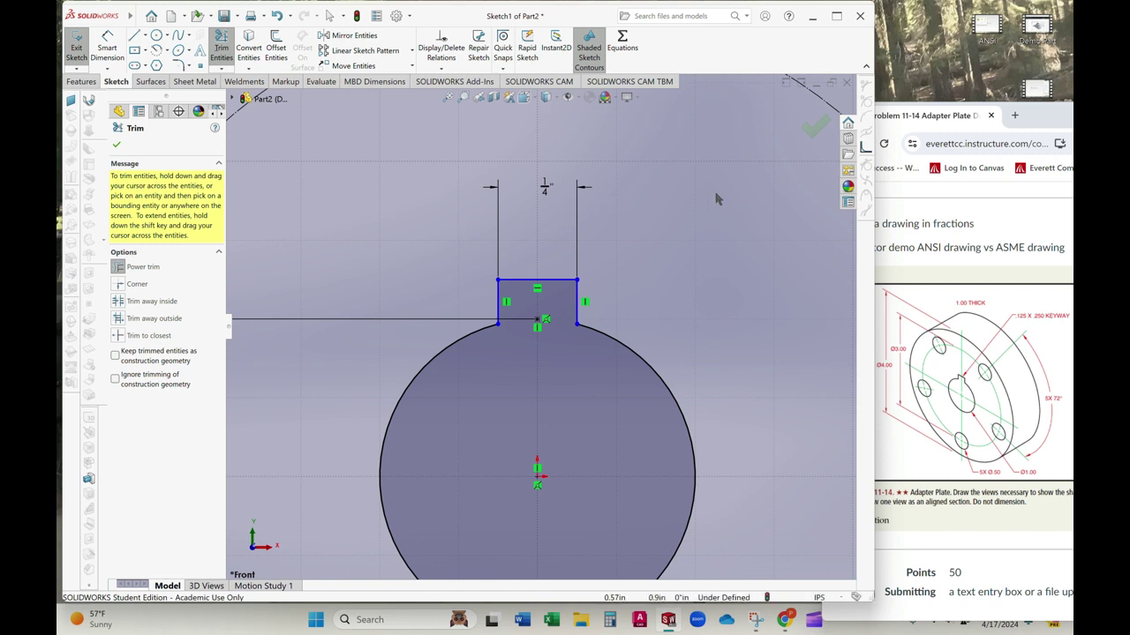
pyautogui.click(120, 145)
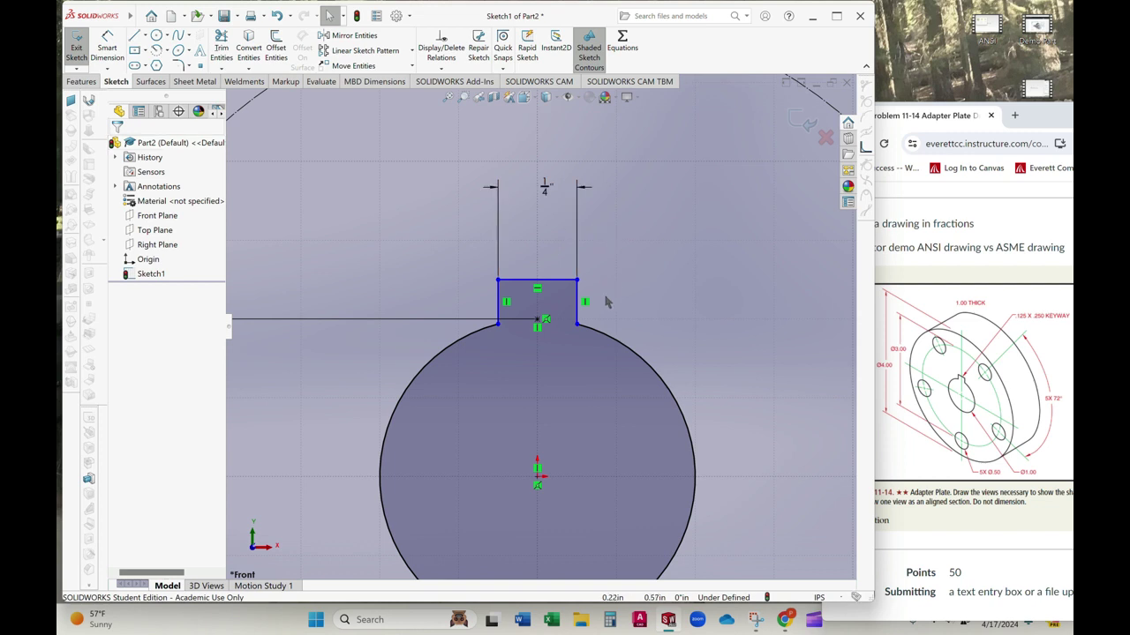
# Add an equal relation between the two vertical sides of the keyway
pyautogui.click(575, 320)
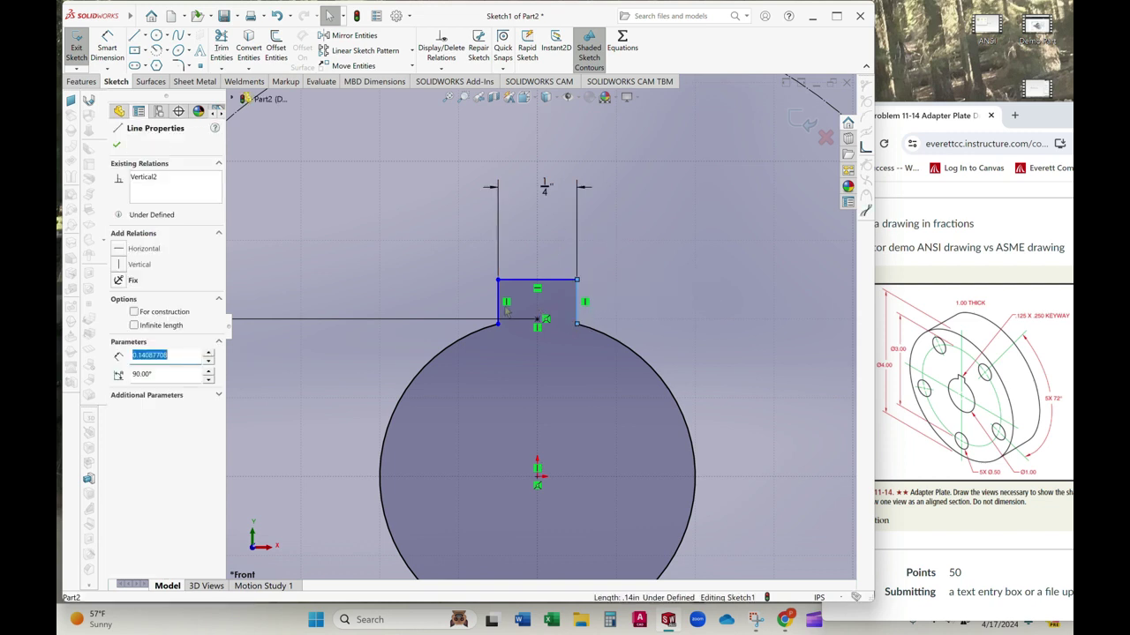
pyautogui.keyDown('ctrl'); pyautogui.click(498, 307); pyautogui.keyUp('ctrl')
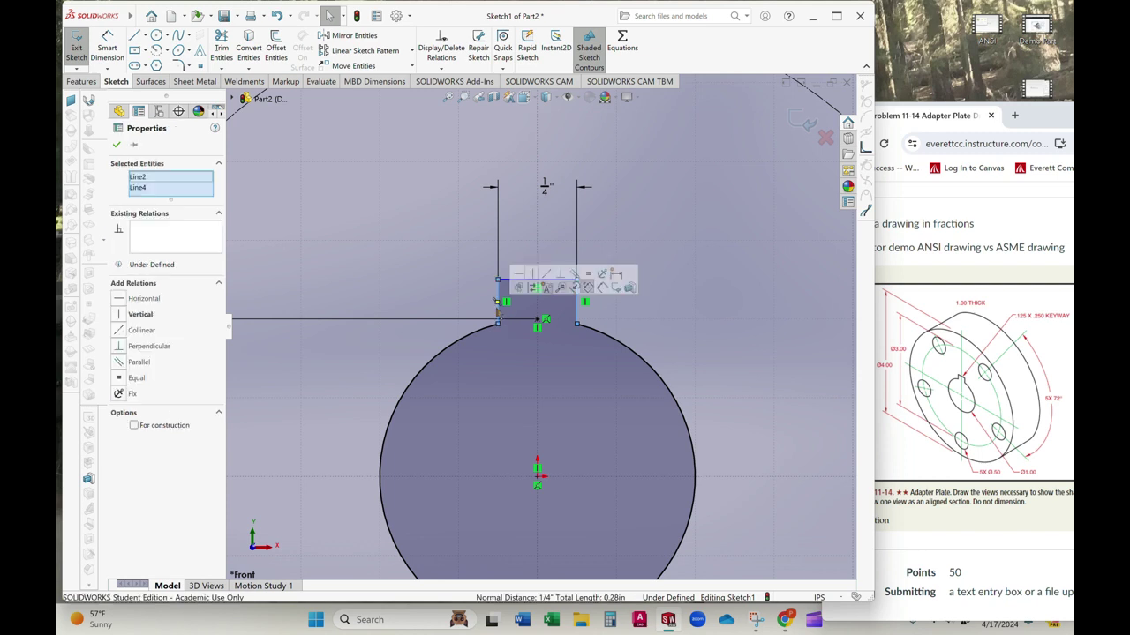
pyautogui.click(588, 273)
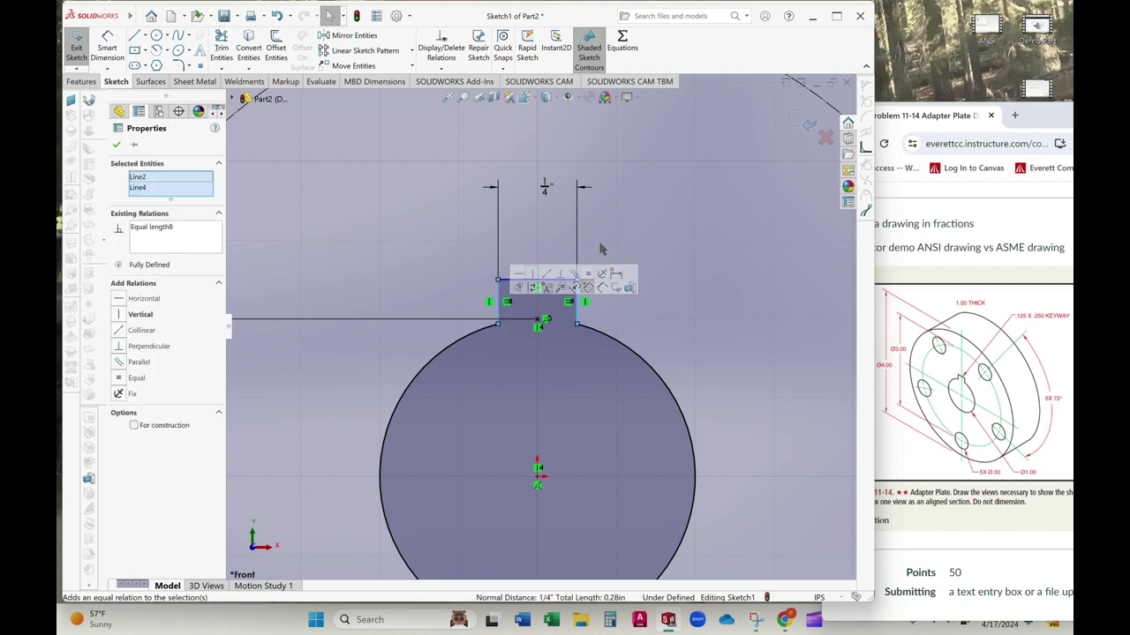
# Dimension the keyway's depth as 1/8 in from the inner circle's topmost point to the keyway's top edge
pyautogui.click(107, 46)
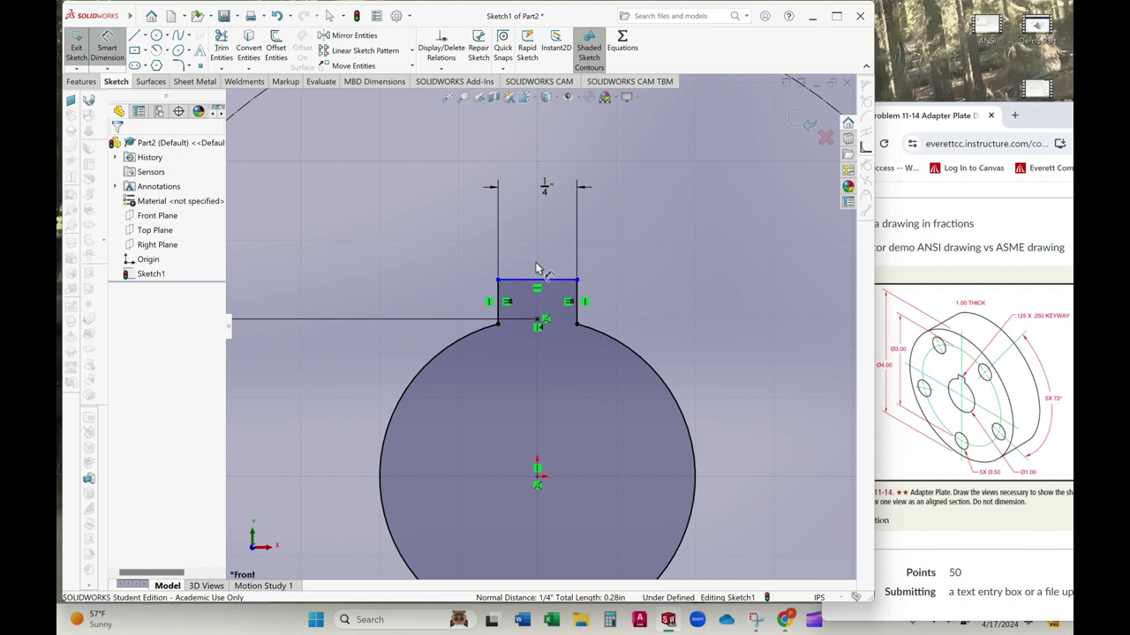
pyautogui.click(537, 321)
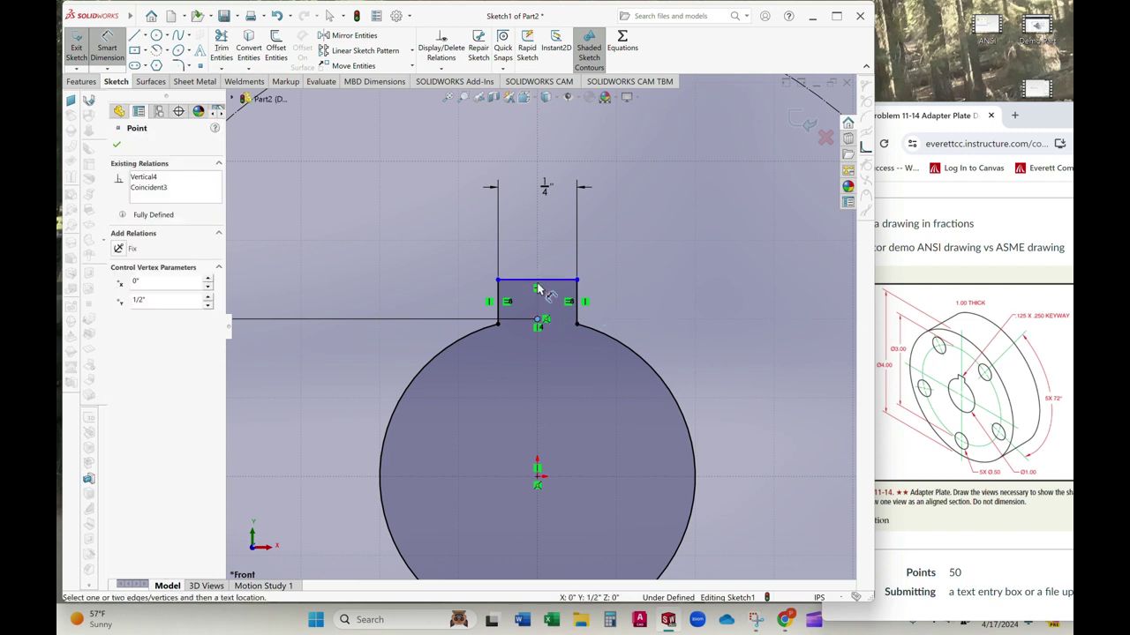
pyautogui.click(537, 281)
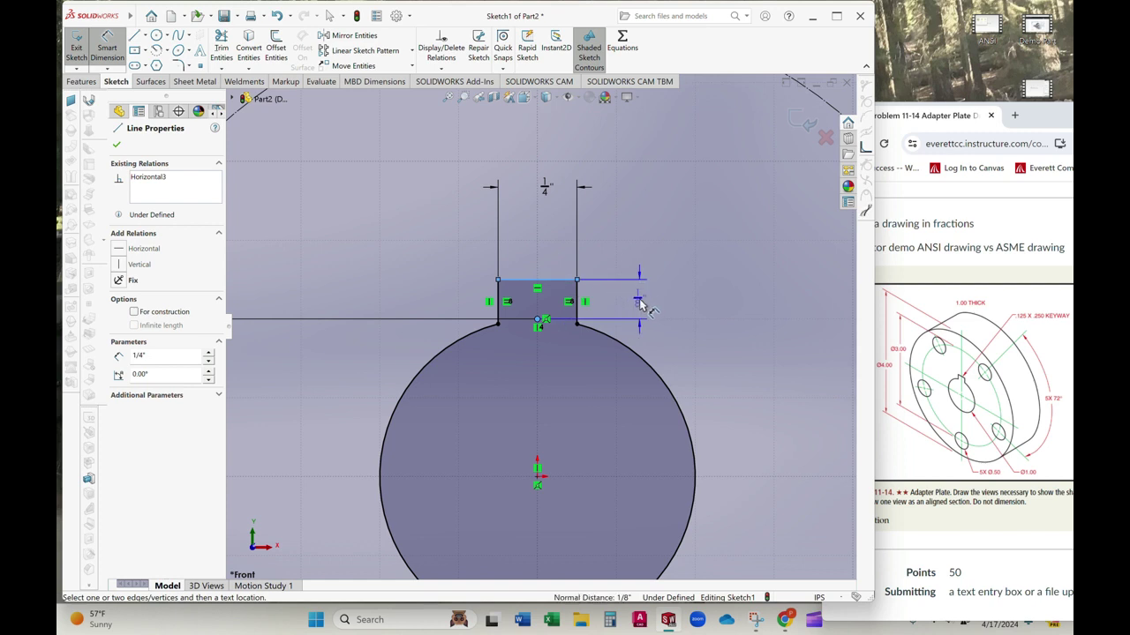
pyautogui.click(640, 302)
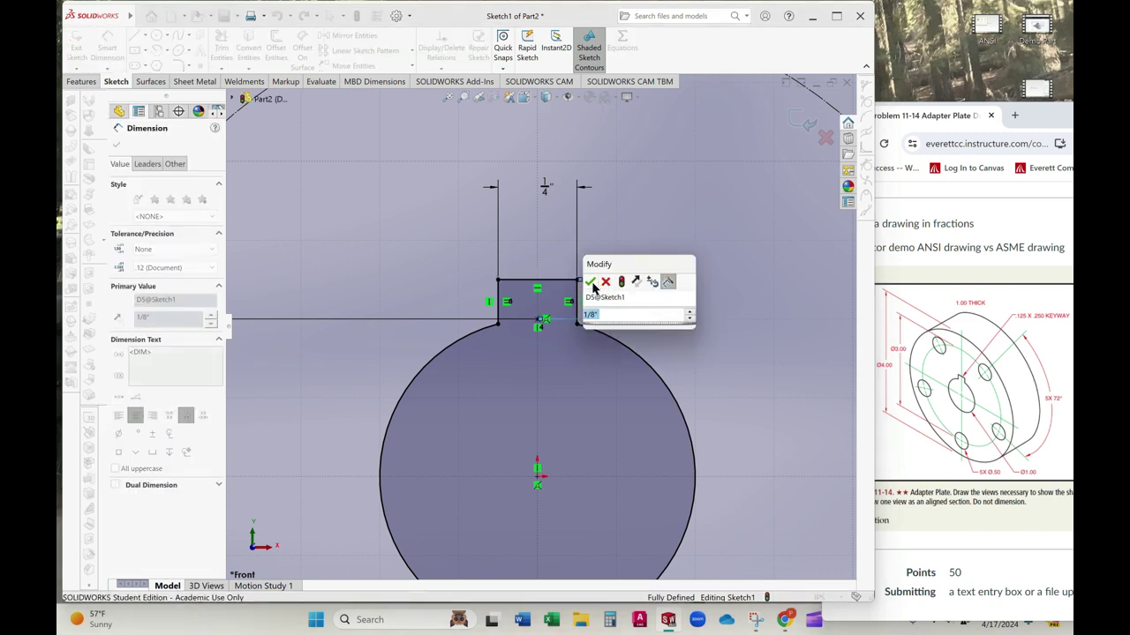
pyautogui.click(591, 282)
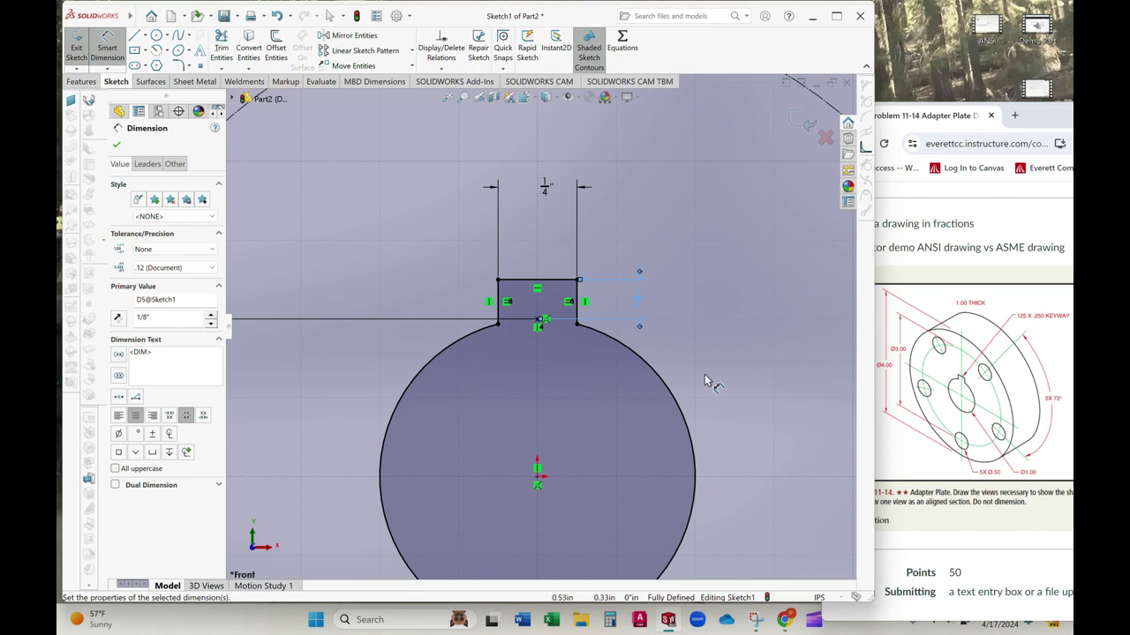
pyautogui.scroll(5, 706, 381)
pyautogui.click(764, 367)
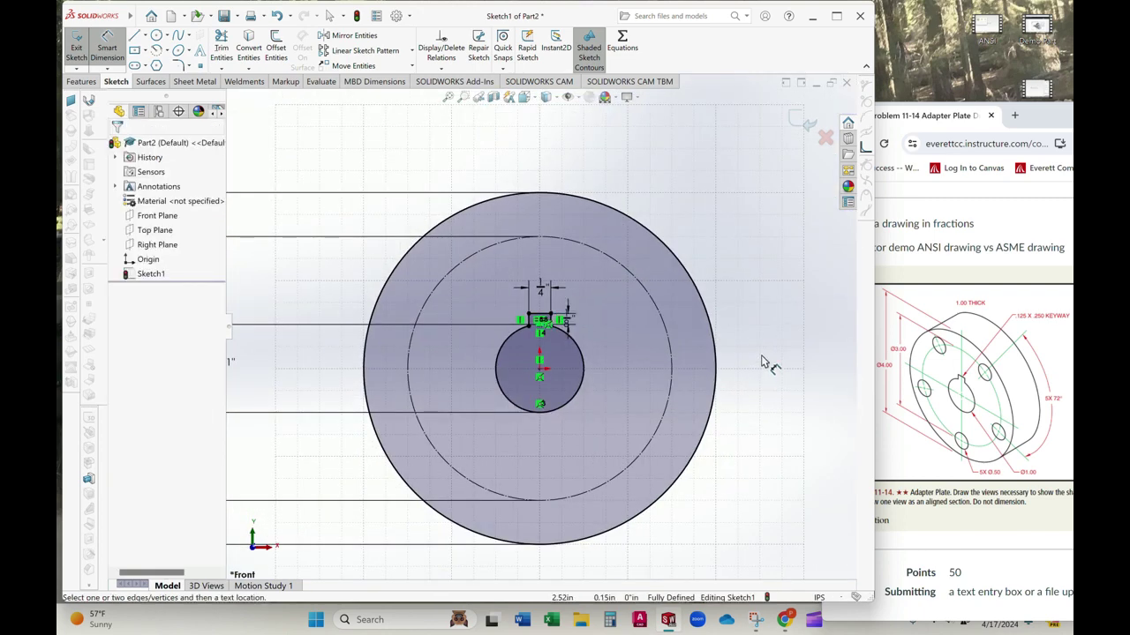
# Extrude the plate sketch as a blind boss 1 in deep, with the direction reversed to run behind the sketch plane
pyautogui.scroll(2, 739, 357)
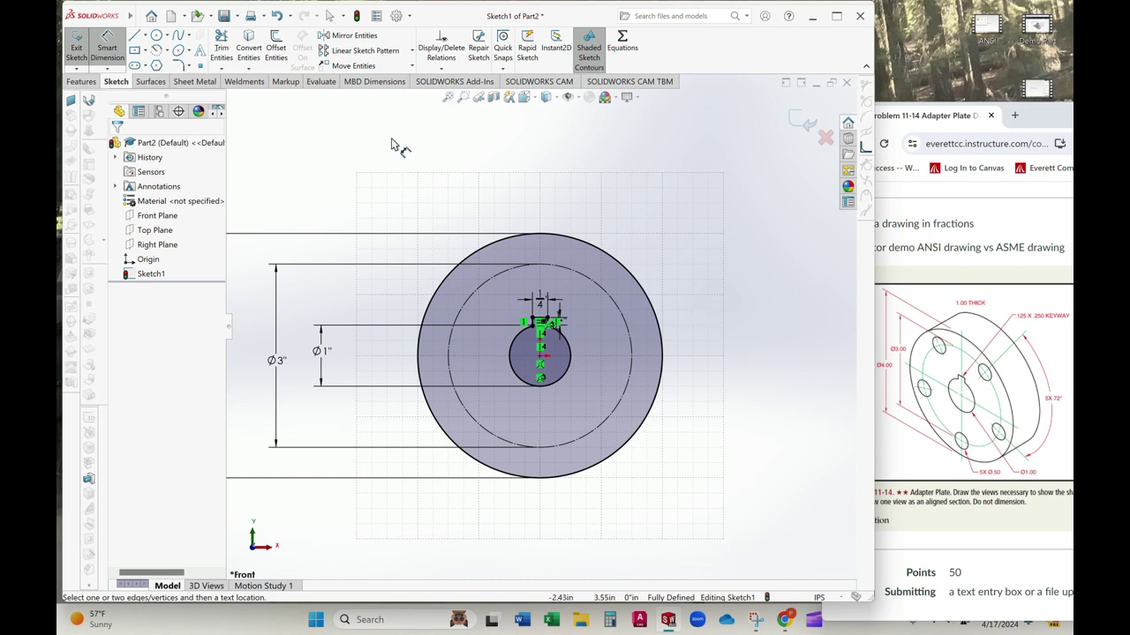
pyautogui.click(81, 81)
pyautogui.click(82, 46)
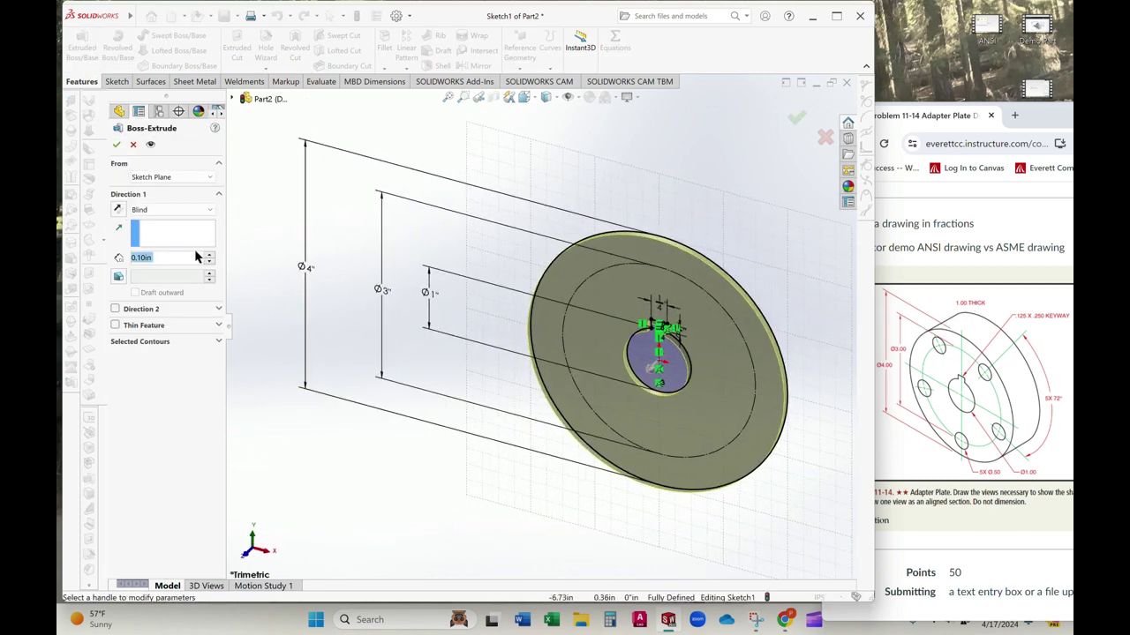
pyautogui.write('1')
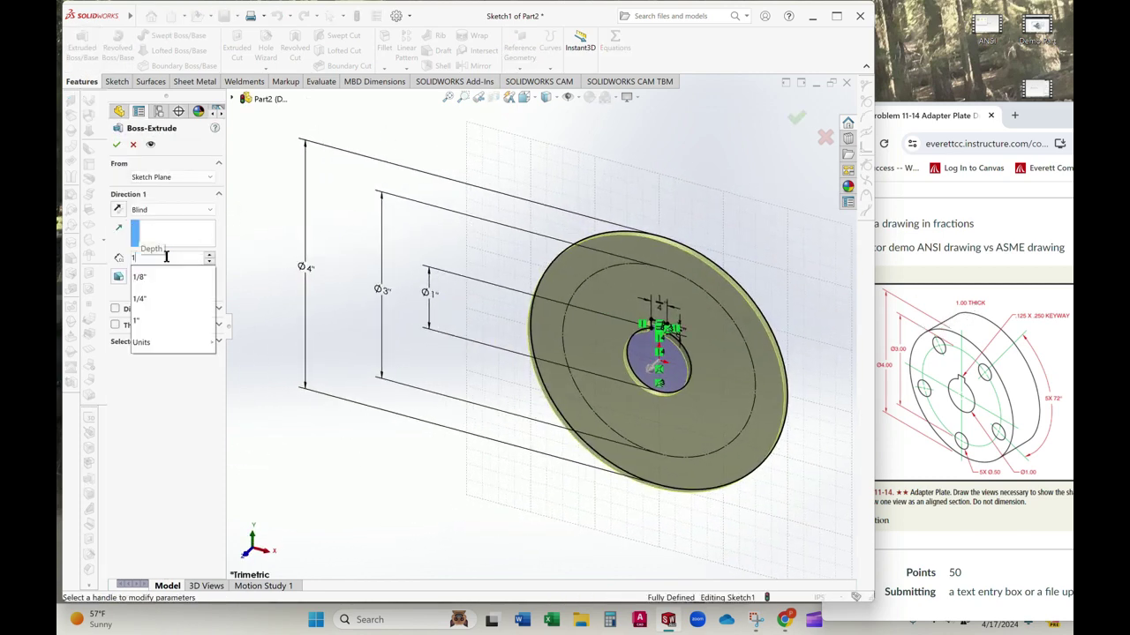
pyautogui.press('Return')
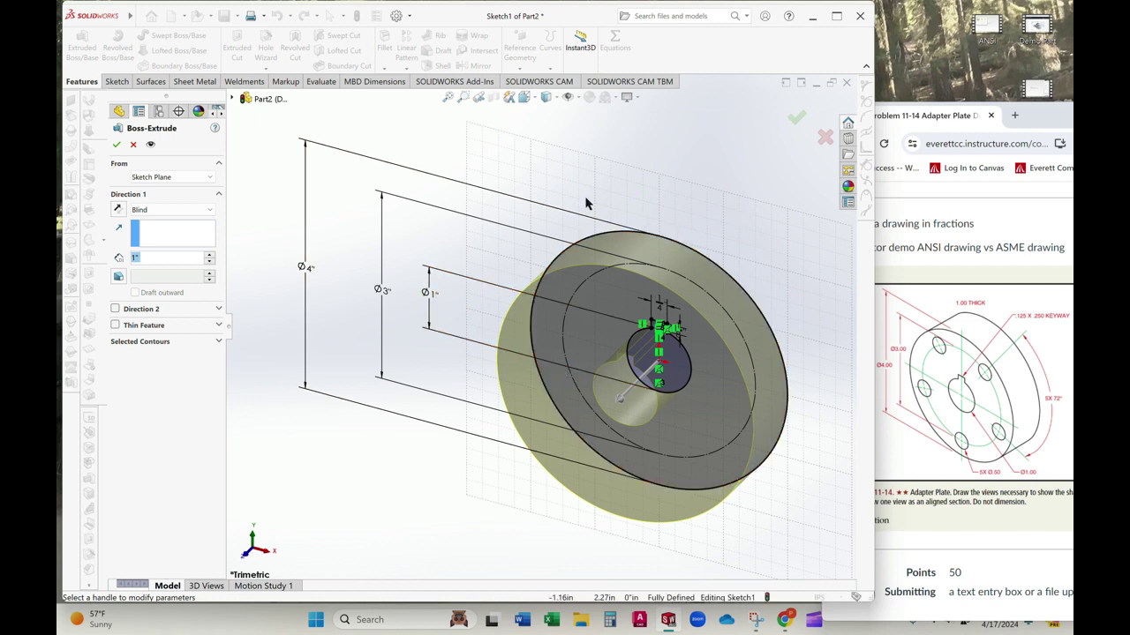
pyautogui.click(117, 210)
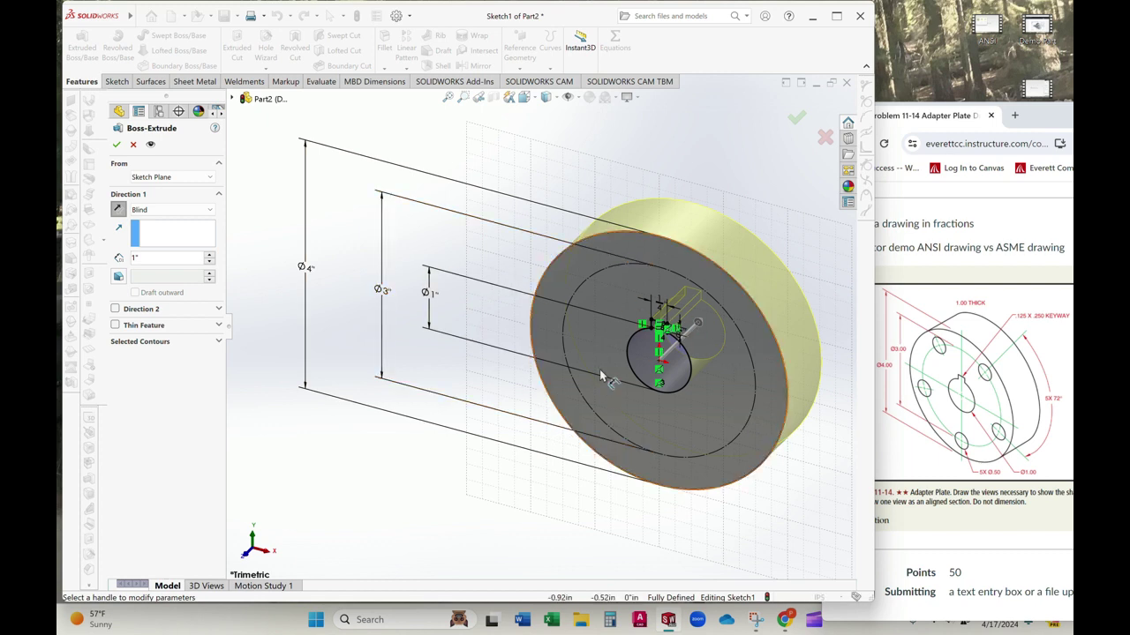
pyautogui.click(117, 211)
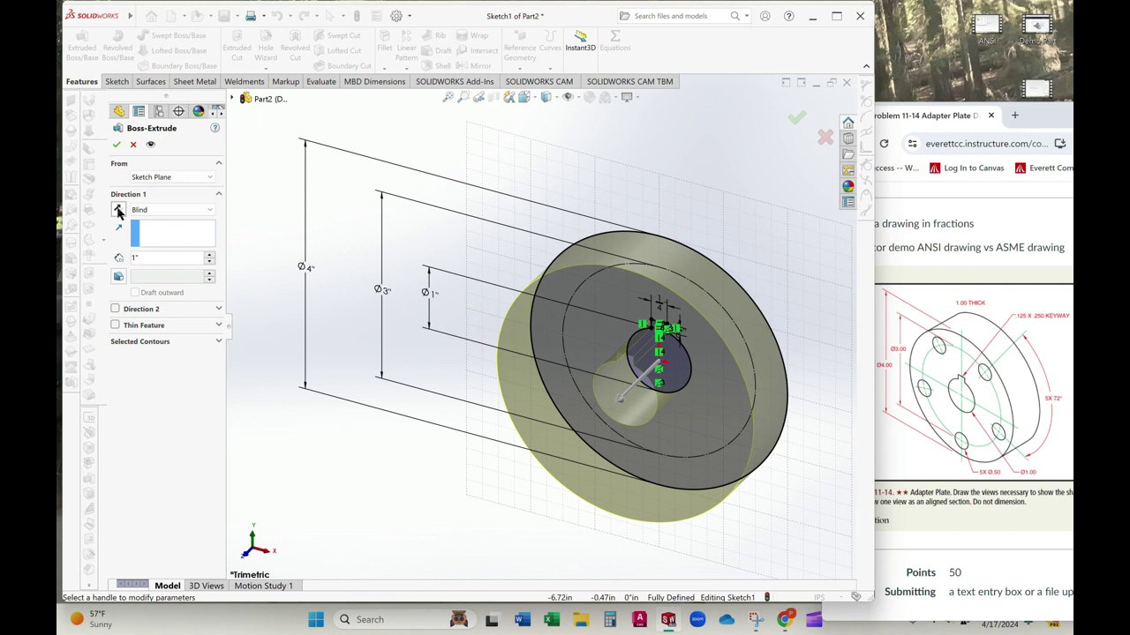
pyautogui.click(117, 211)
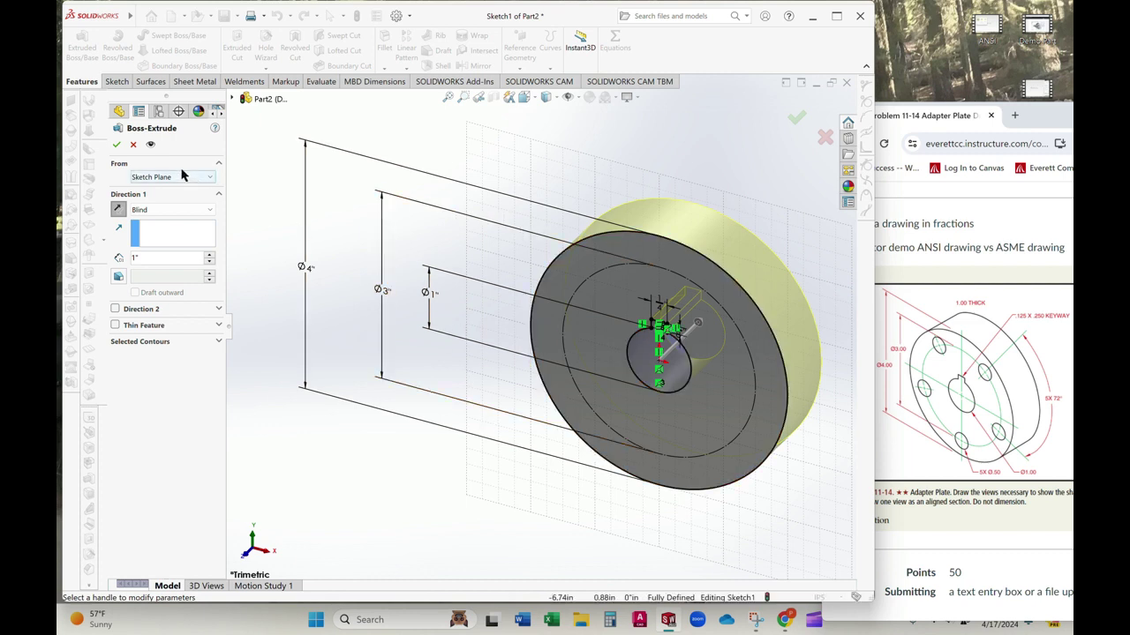
pyautogui.click(116, 145)
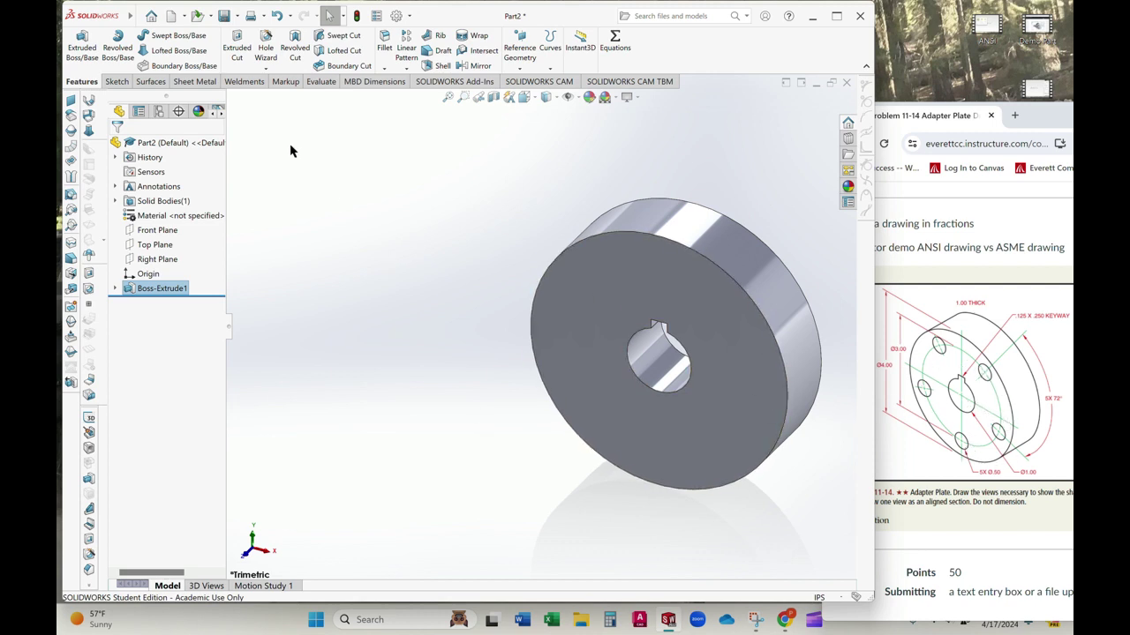
# Start a sketch on the plate's front face and show the base extrusion's sketch so its bolt circle can be referenced
pyautogui.click(116, 82)
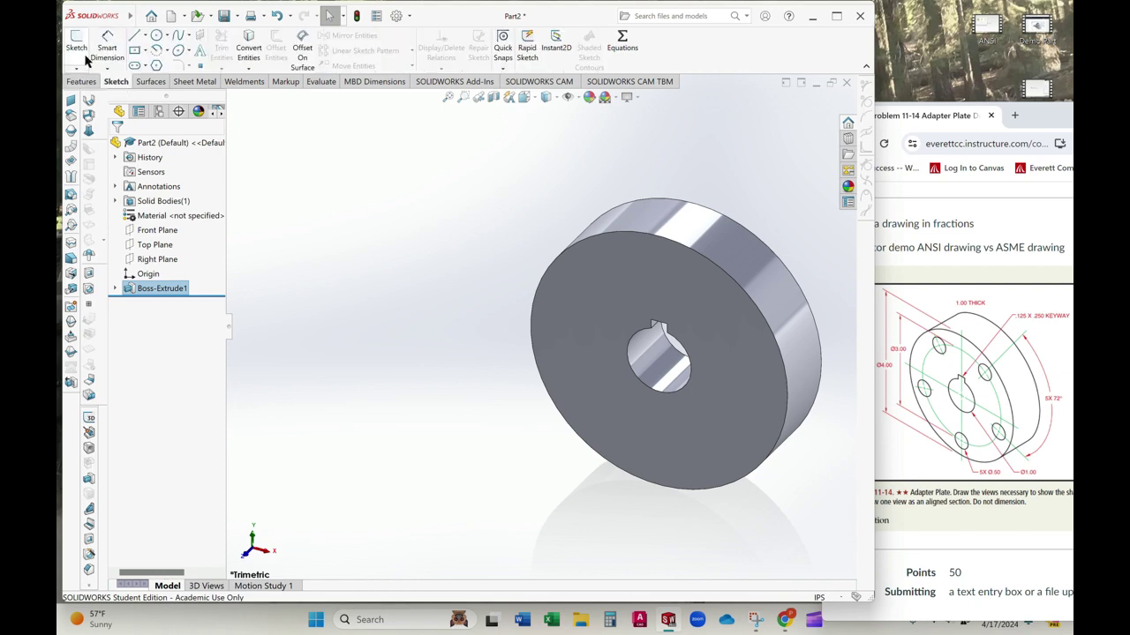
pyautogui.click(82, 54)
pyautogui.click(680, 436)
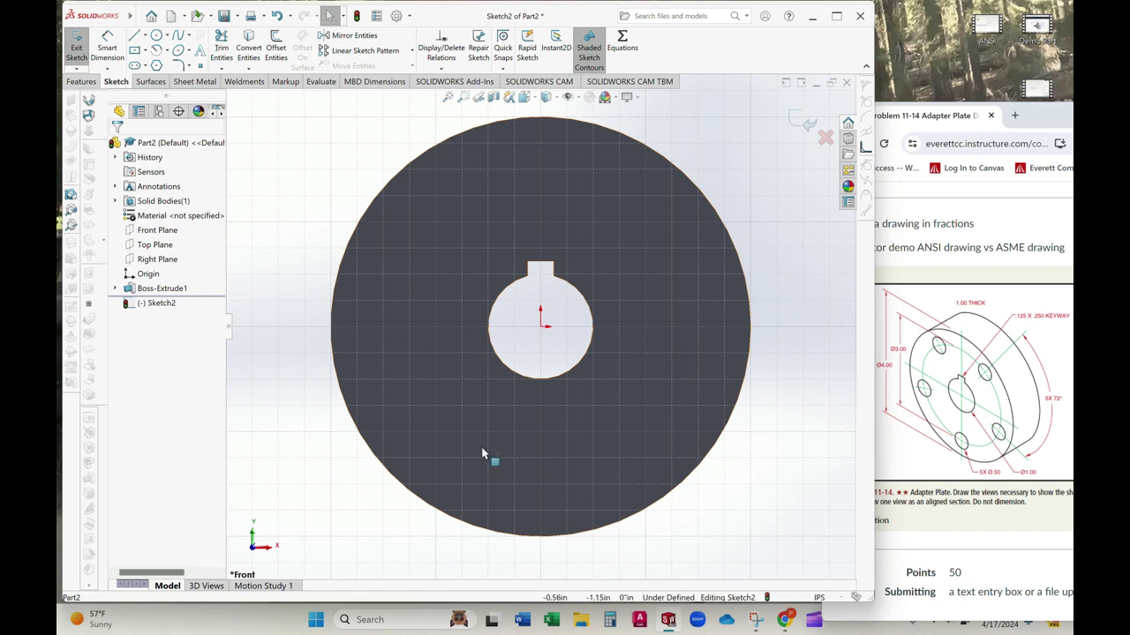
pyautogui.click(114, 288)
pyautogui.rightClick(155, 306)
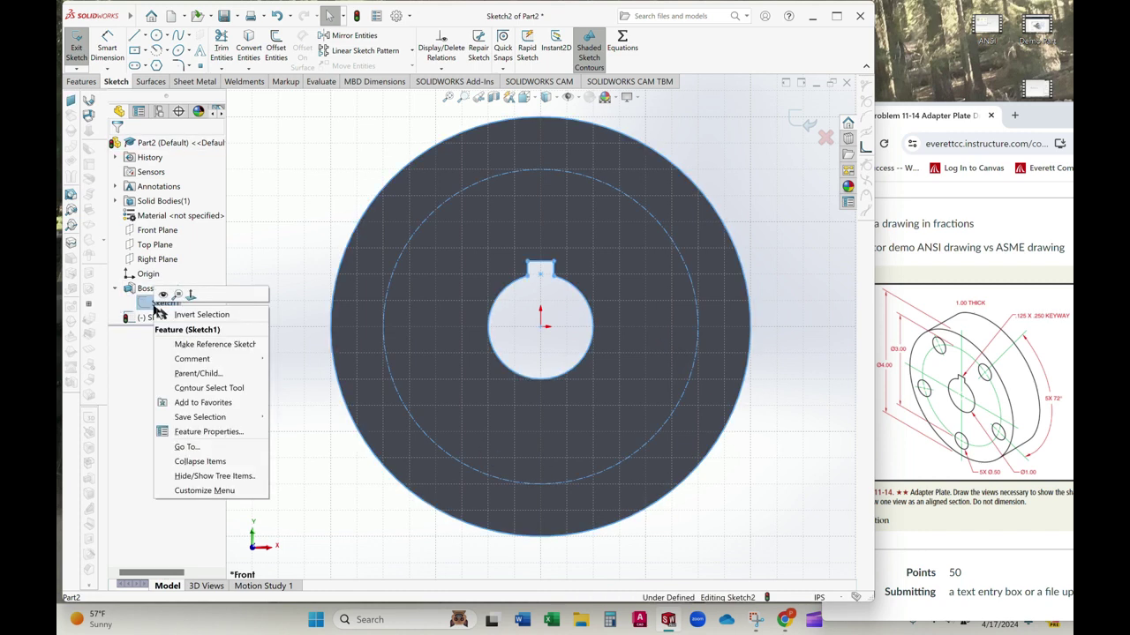
pyautogui.click(162, 298)
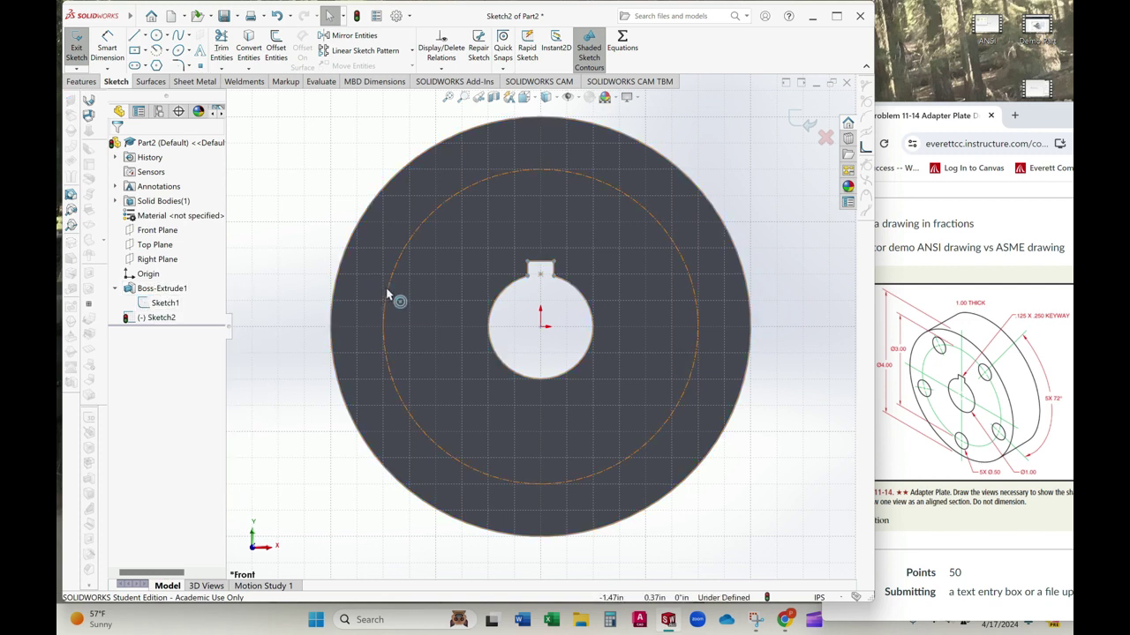
# Sketch a circle about 0.42 in in diameter centred on the bolt circle's lowest point
pyautogui.click(157, 37)
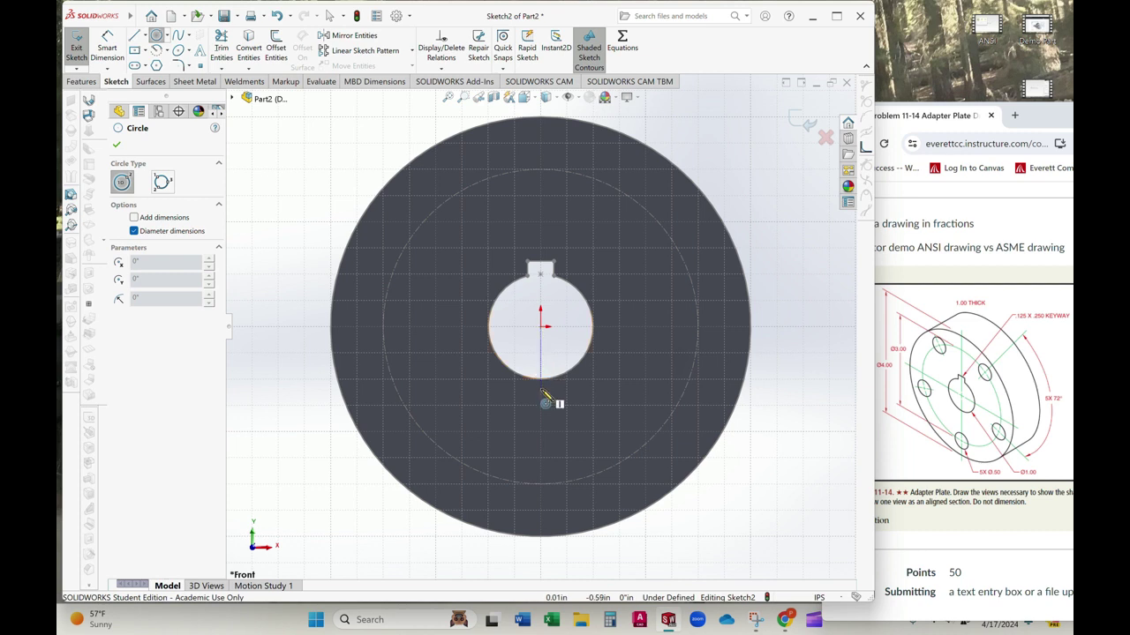
pyautogui.click(541, 486)
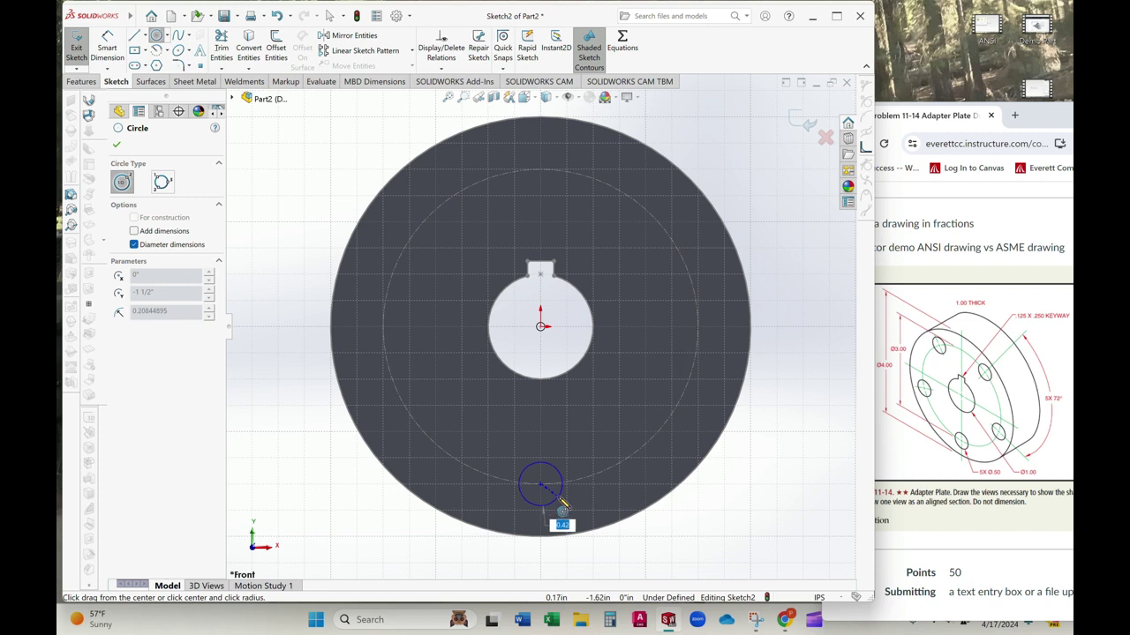
pyautogui.click(562, 505)
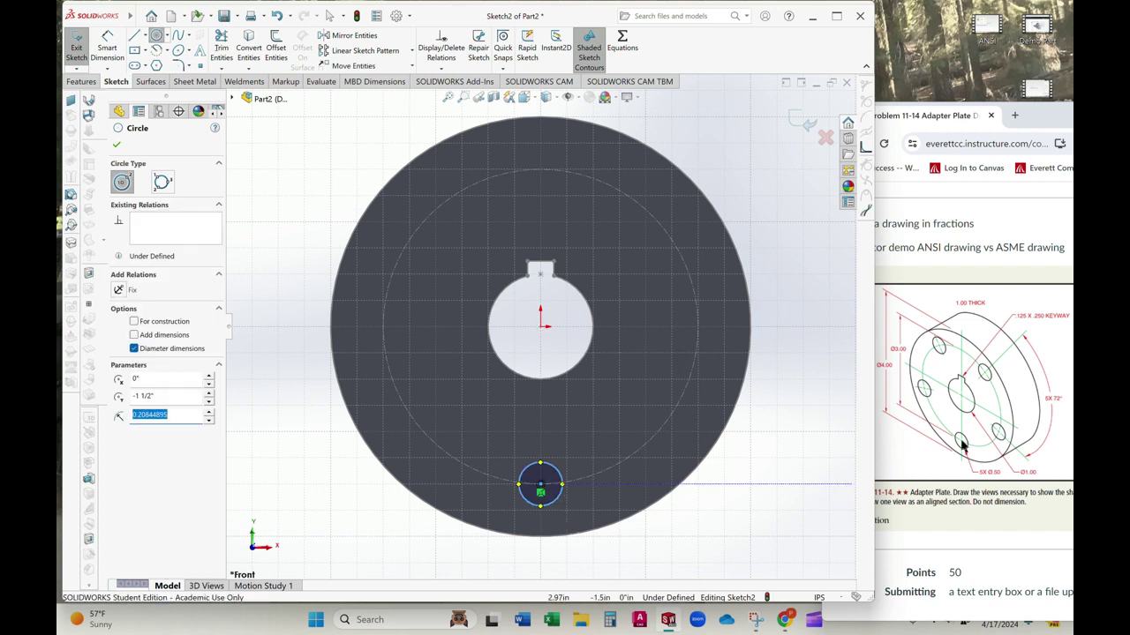
# Dimension the bolt-circle hole's diameter as 0.5 in
pyautogui.click(107, 49)
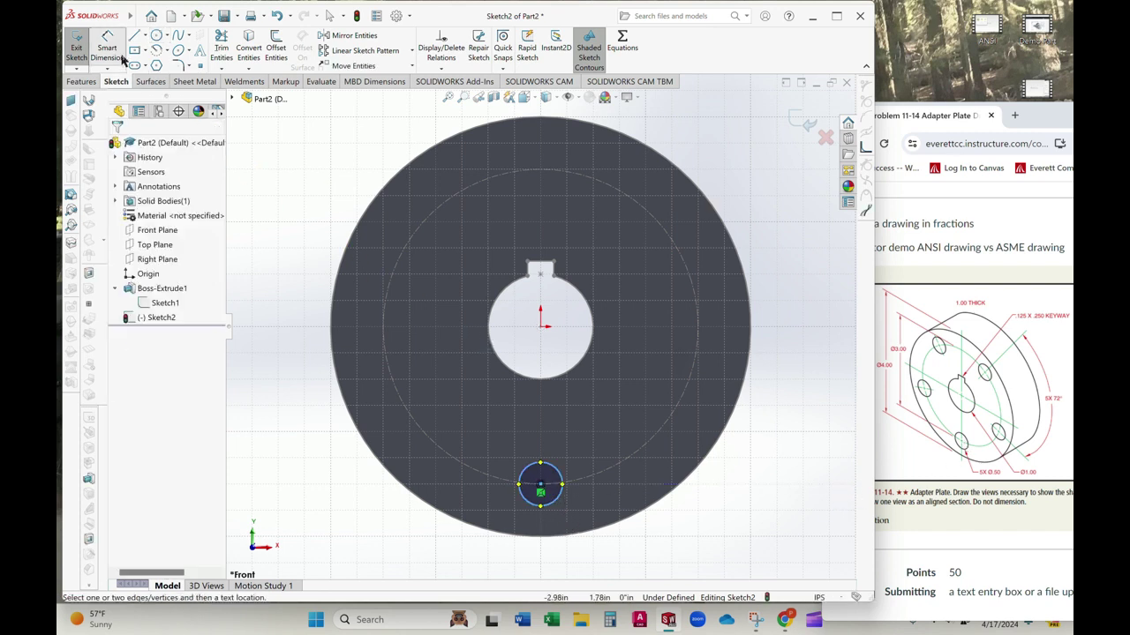
pyautogui.click(558, 501)
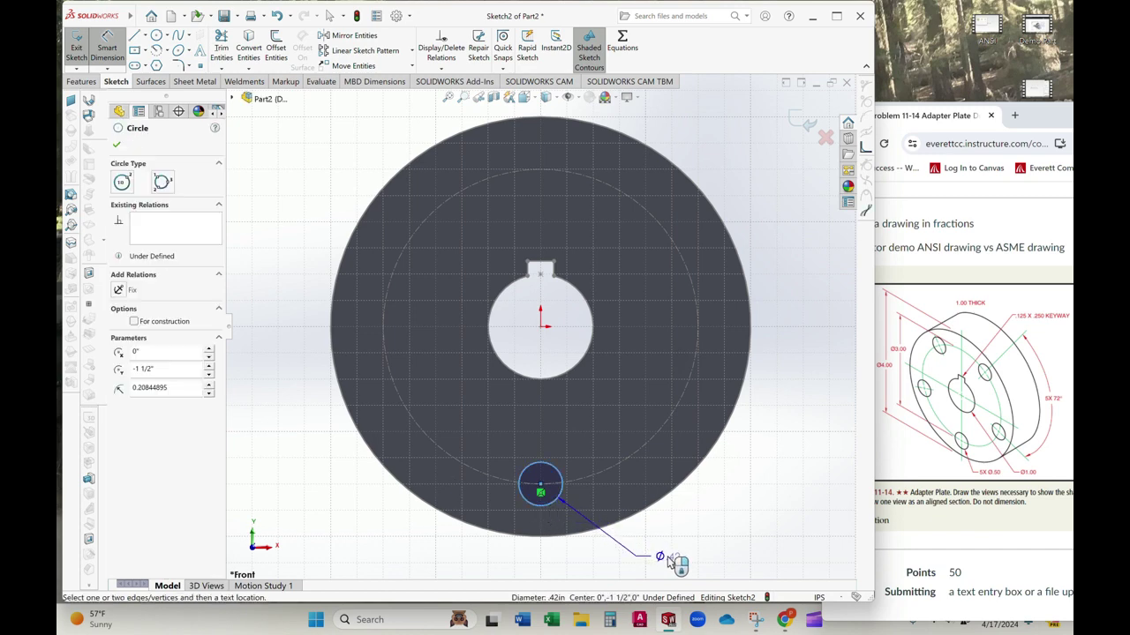
pyautogui.click(669, 558)
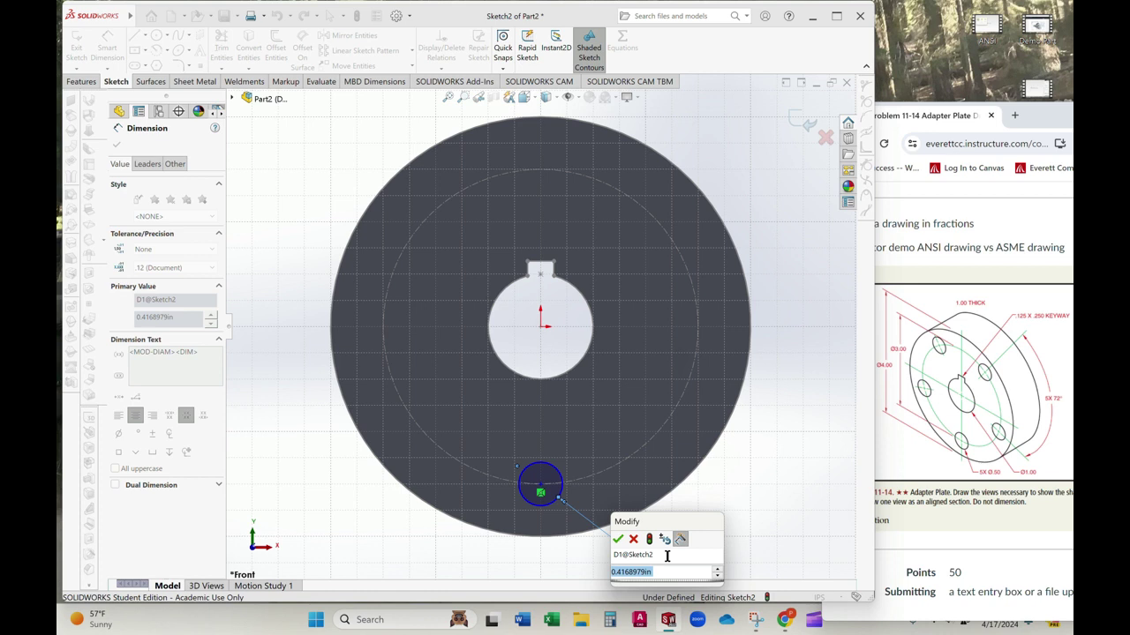
pyautogui.write('.5')
pyautogui.press('Return')
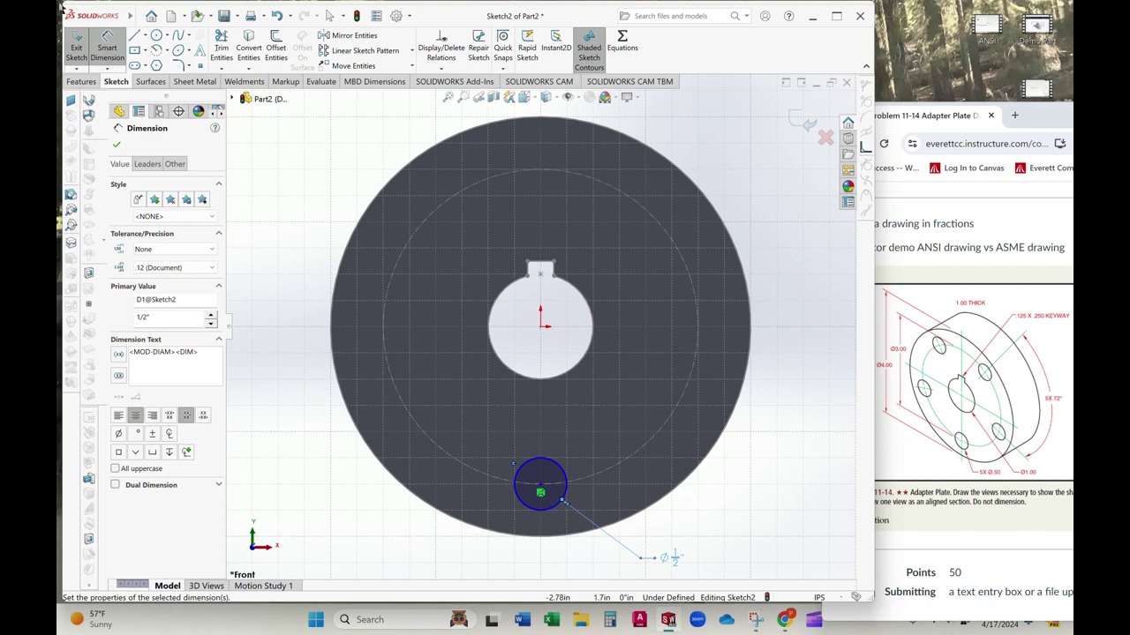
# Cut the small circle Through All in both directions as an extruded cut, and hide the base extrusion's sketch
pyautogui.click(81, 81)
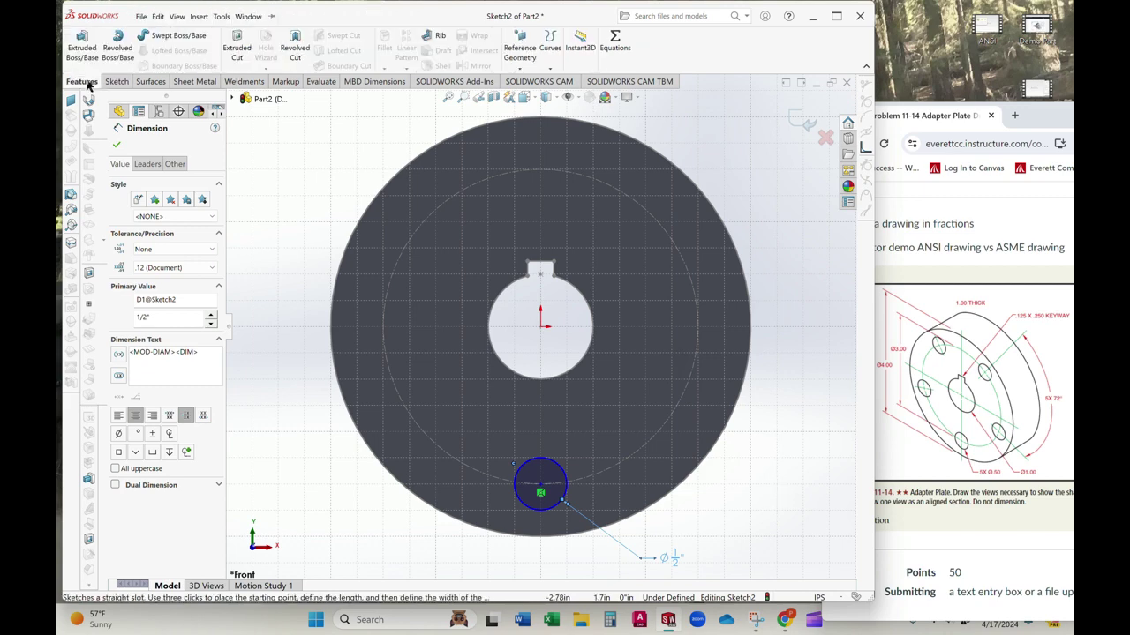
pyautogui.click(239, 54)
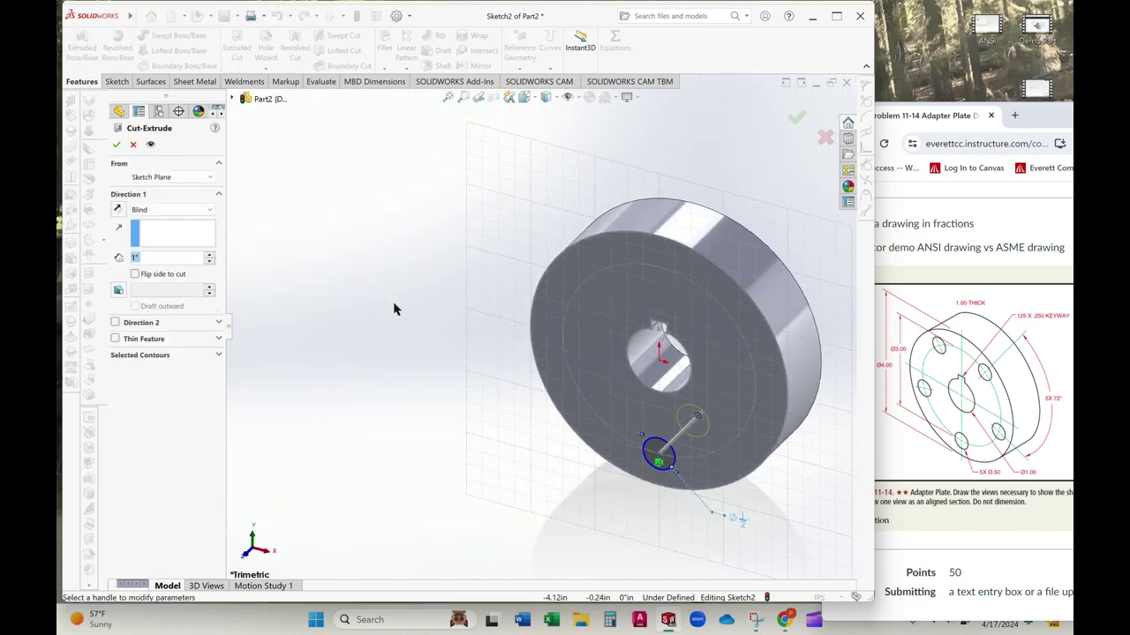
pyautogui.click(210, 210)
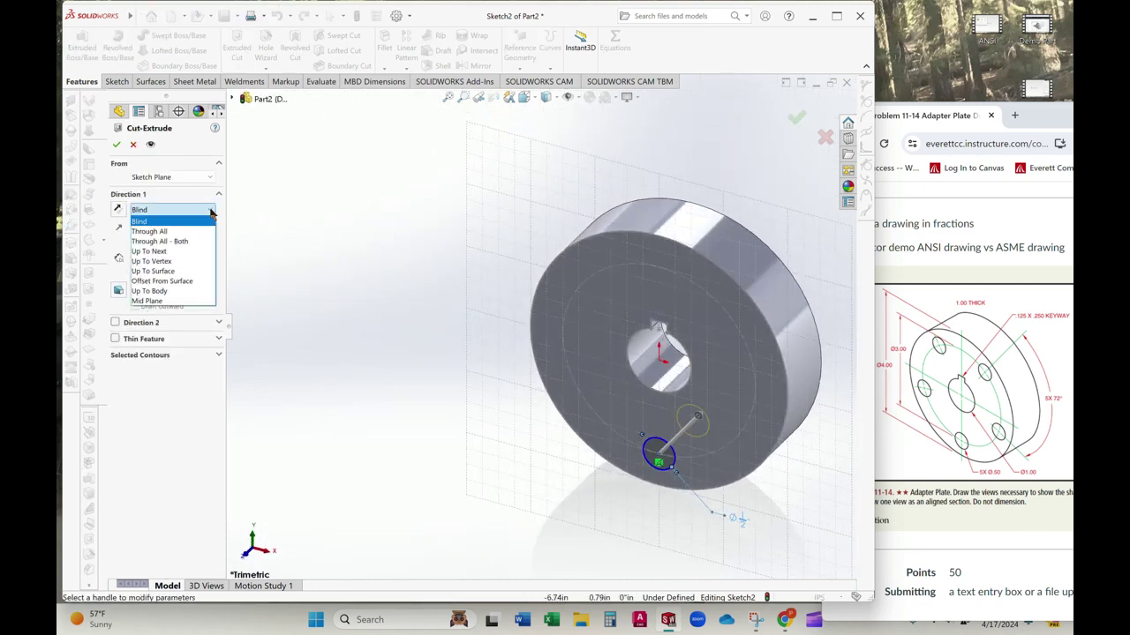
pyautogui.click(201, 241)
pyautogui.click(210, 212)
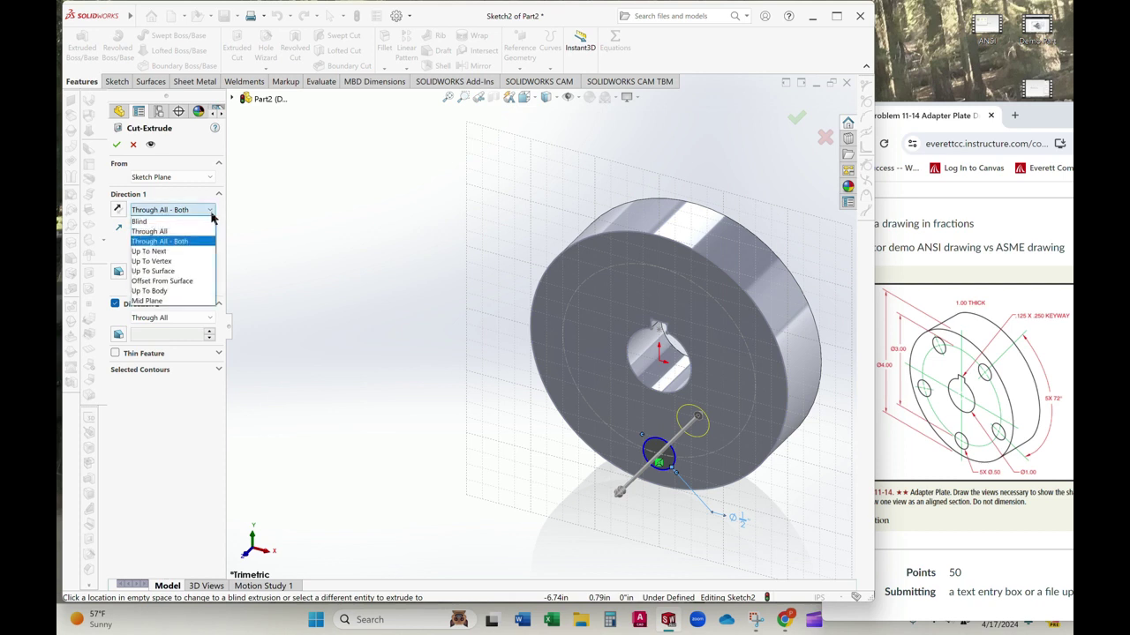
pyautogui.click(150, 231)
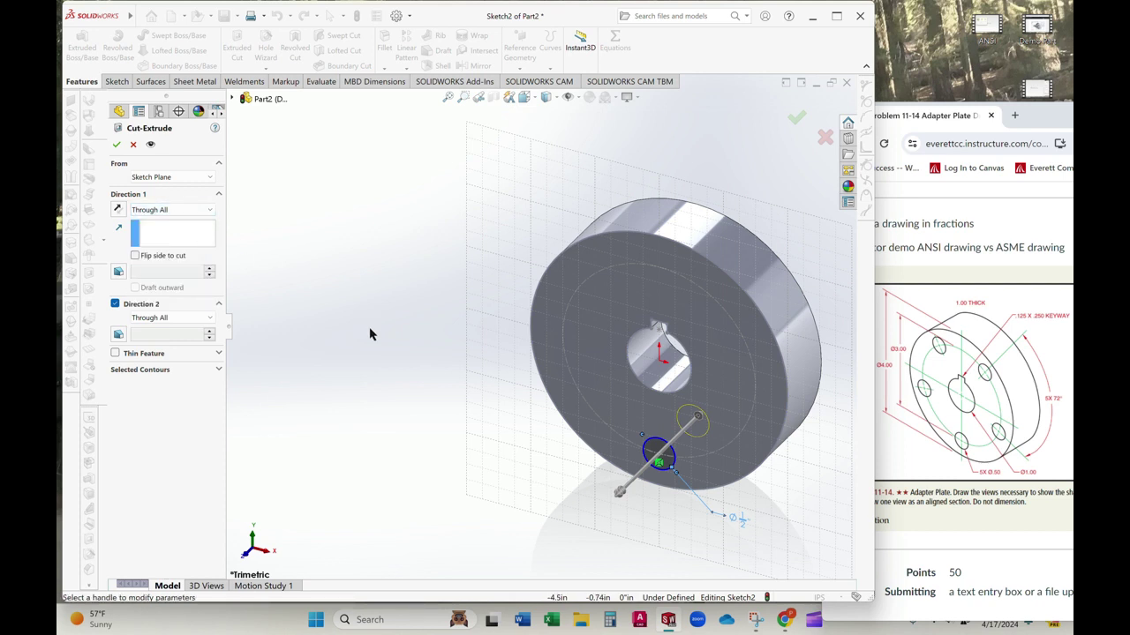
pyautogui.moveTo(428, 379); pyautogui.dragTo(377, 367, button='middle')
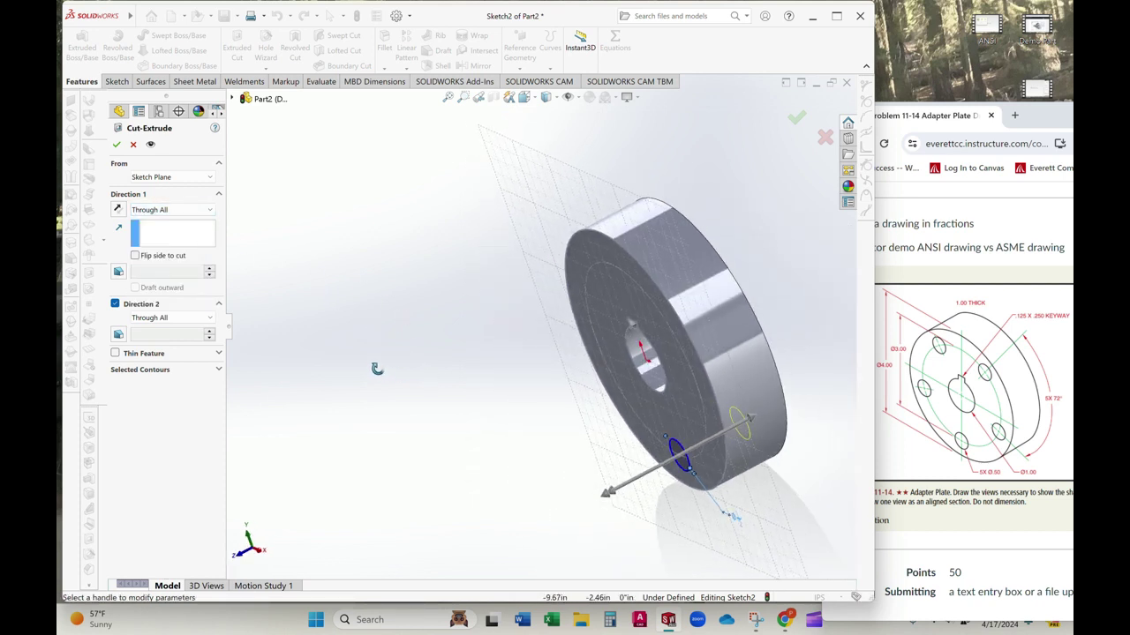
pyautogui.click(117, 144)
pyautogui.moveTo(407, 385); pyautogui.dragTo(483, 502, button='middle')
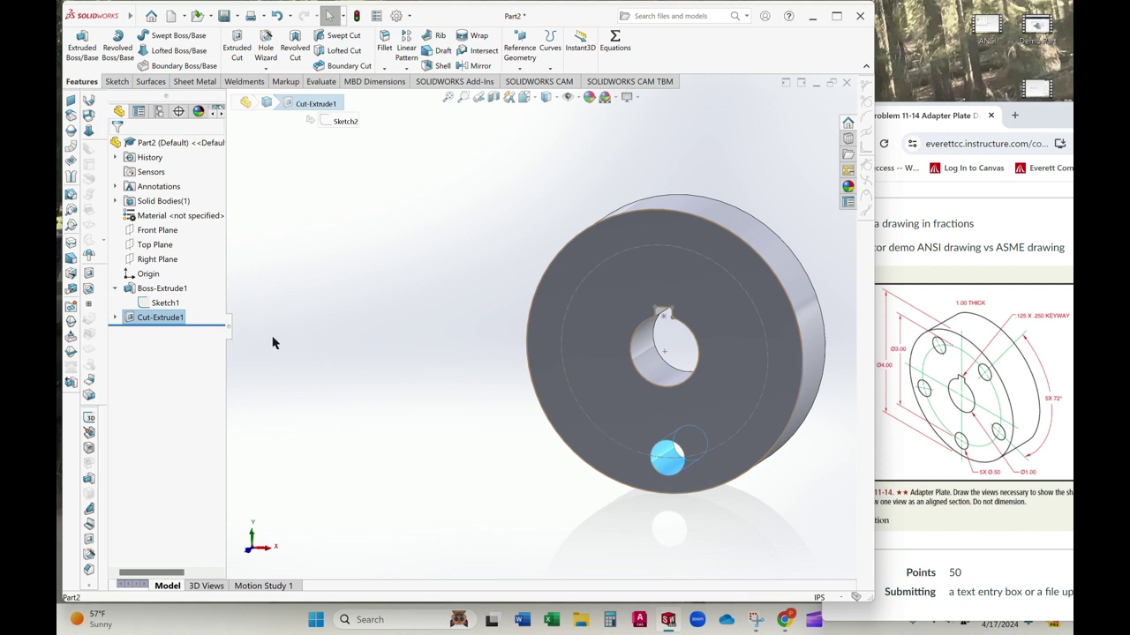
pyautogui.click(162, 304)
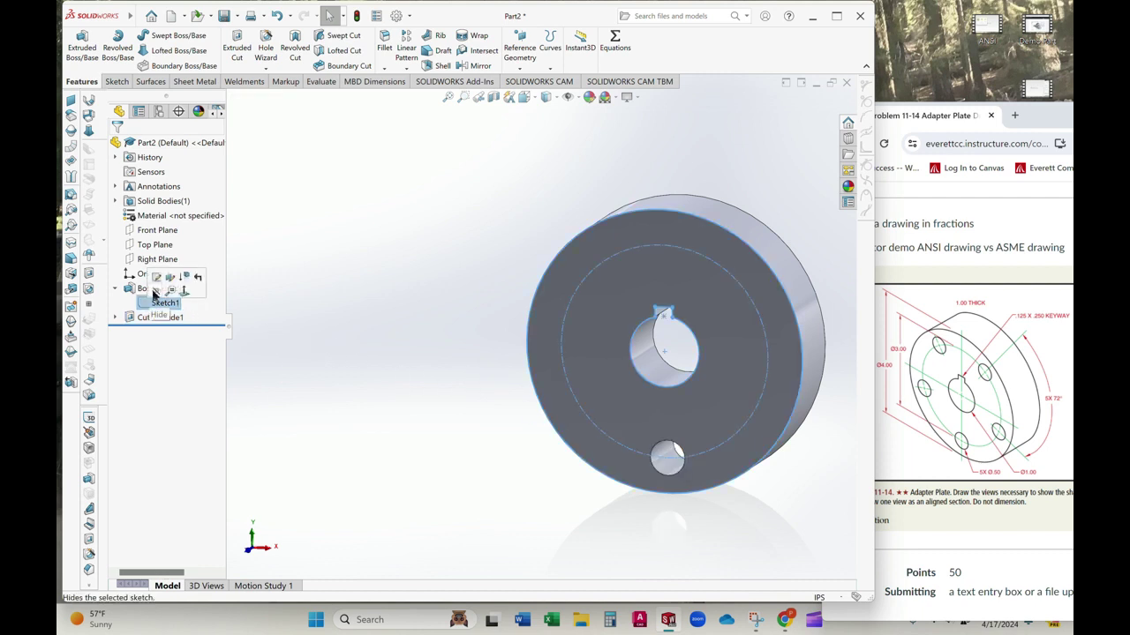
pyautogui.click(153, 292)
# Circular-pattern the hole cut about the plate's outer circular edge with 5 equally spaced instances over 360 degrees
pyautogui.click(152, 318)
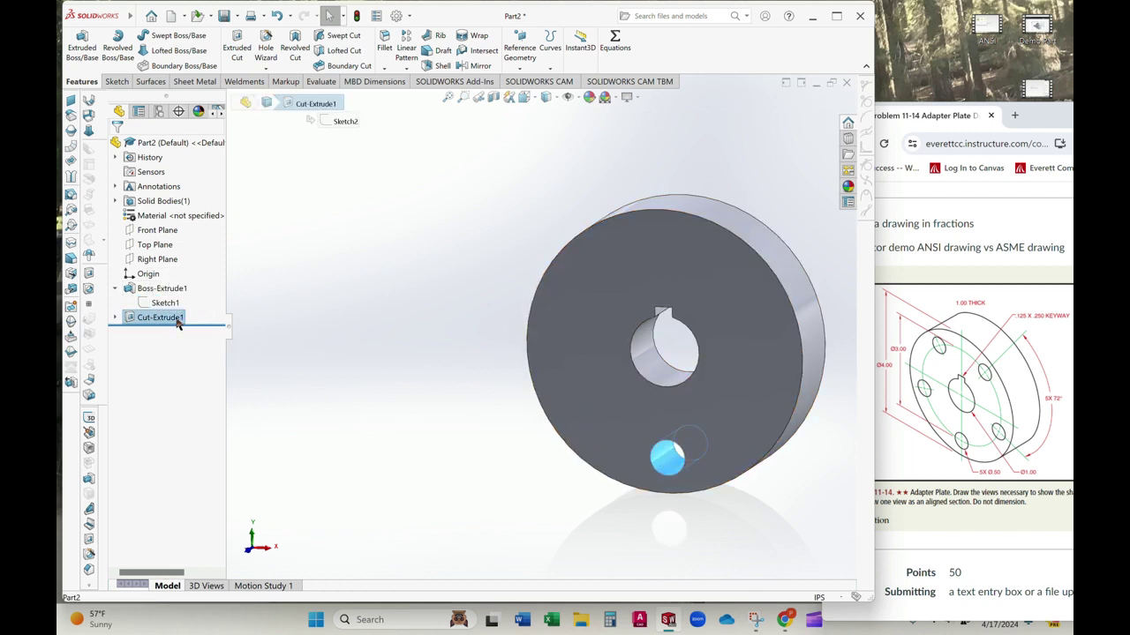
pyautogui.click(405, 69)
pyautogui.click(425, 96)
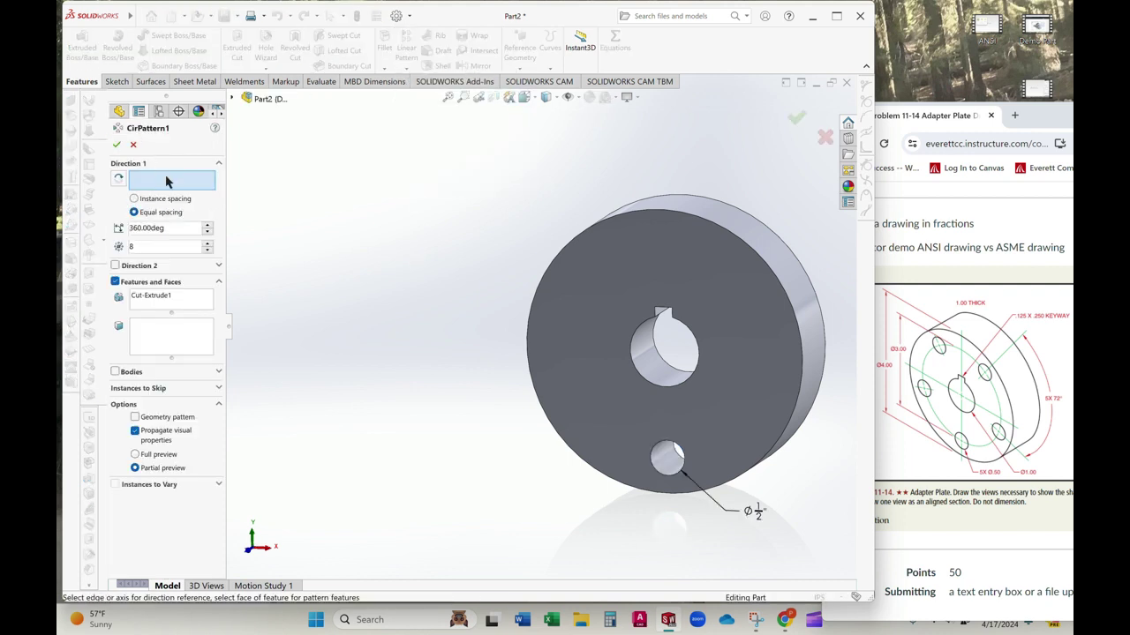
pyautogui.click(580, 240)
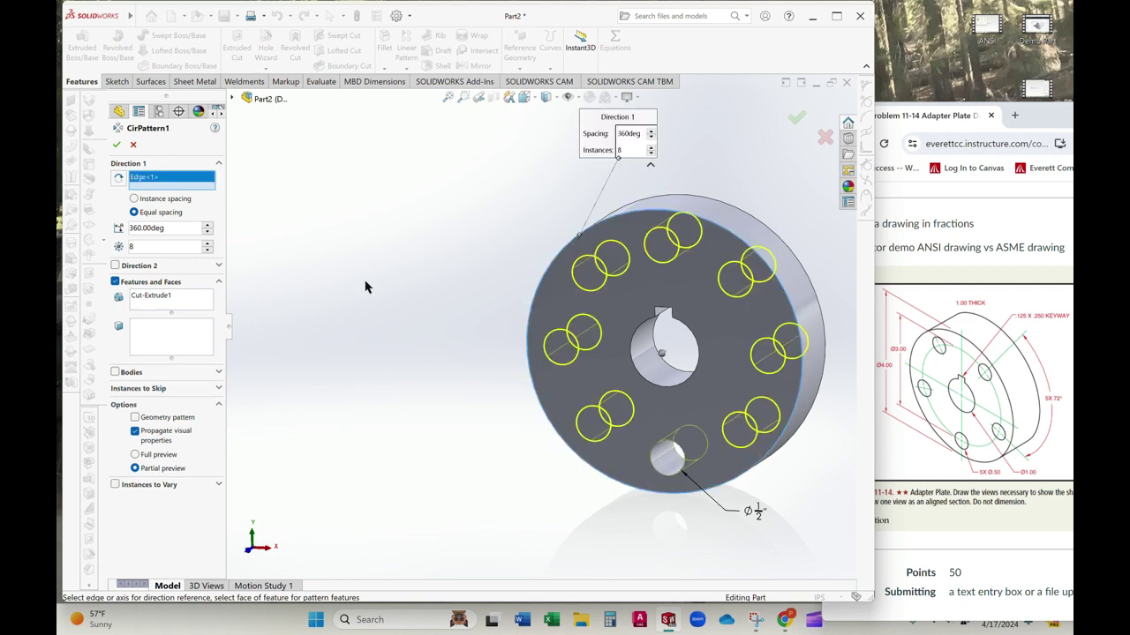
pyautogui.click(209, 251)
pyautogui.click(208, 251)
pyautogui.click(209, 251)
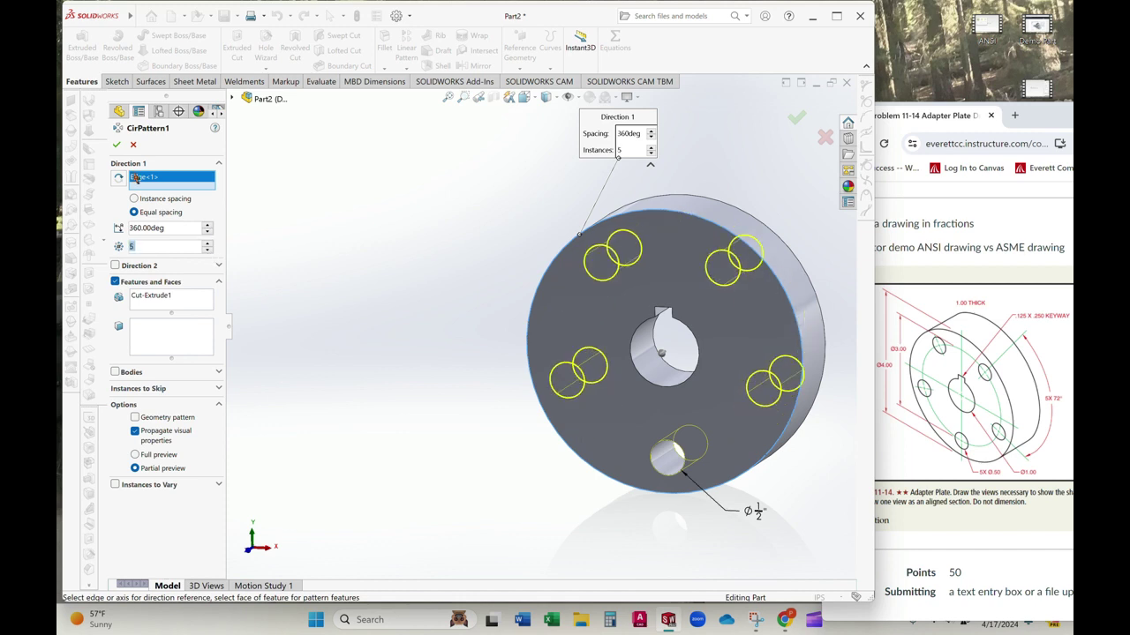
pyautogui.click(118, 145)
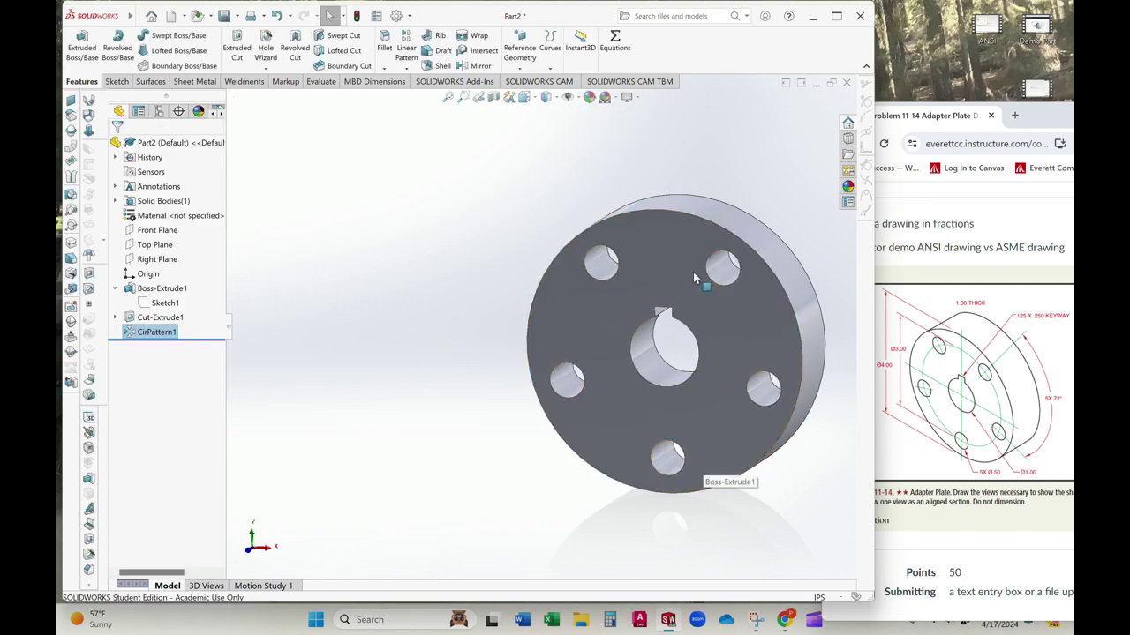
# Apply the 1060 Alloy material from the Aluminium Alloys category to the part
pyautogui.moveTo(370, 275); pyautogui.dragTo(343, 402, button='right')
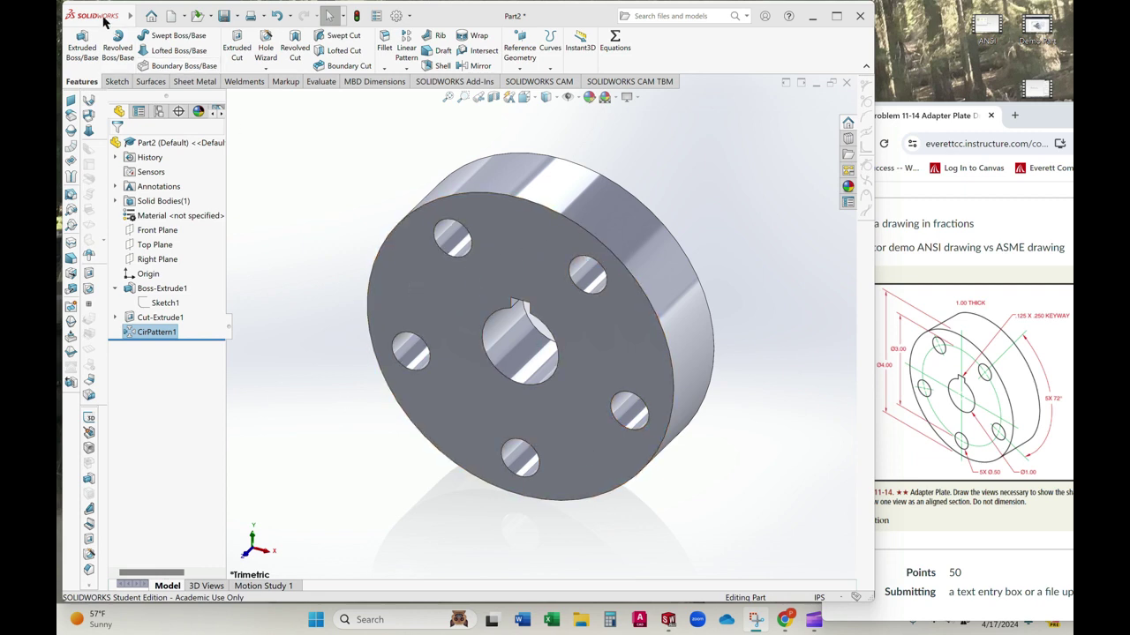
pyautogui.click(141, 16)
pyautogui.moveTo(156, 19)
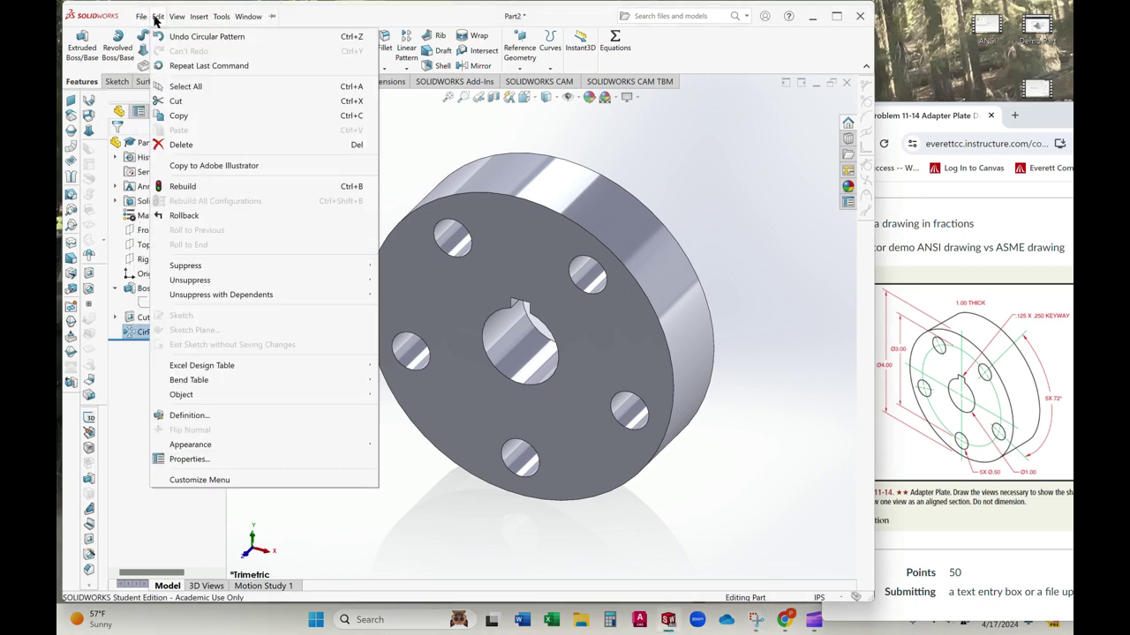
pyautogui.moveTo(288, 448)
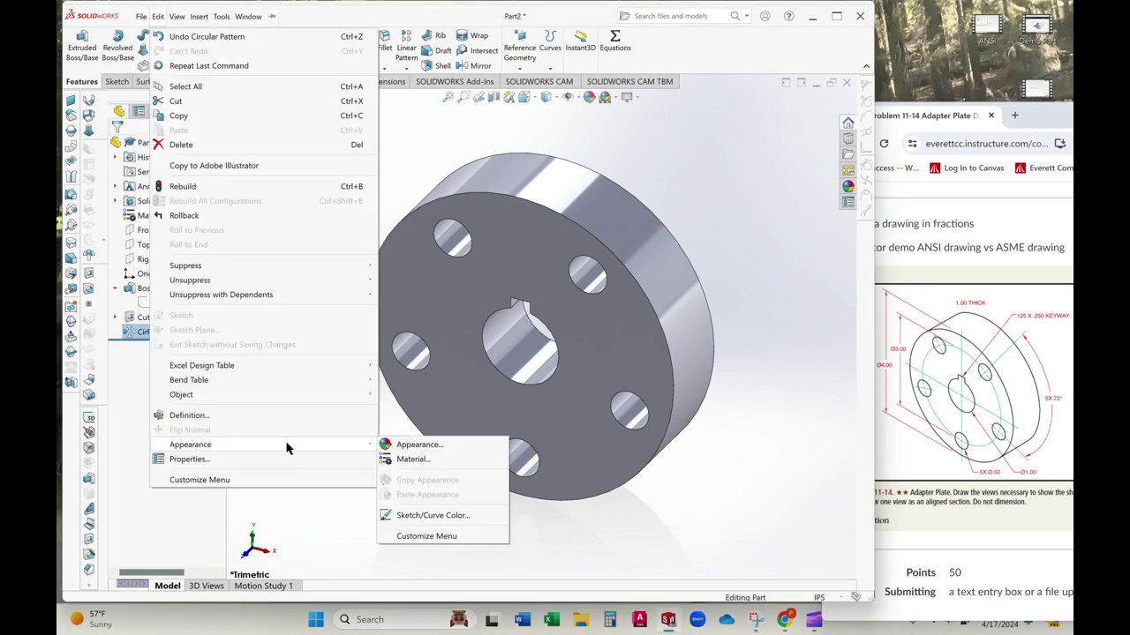
pyautogui.click(411, 460)
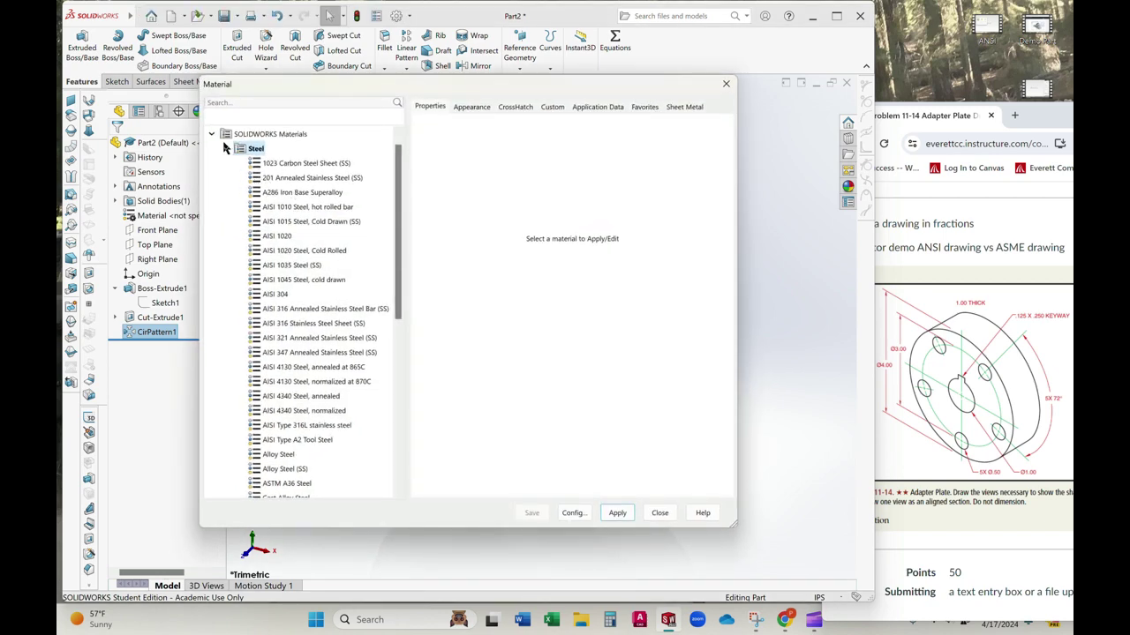
pyautogui.click(227, 149)
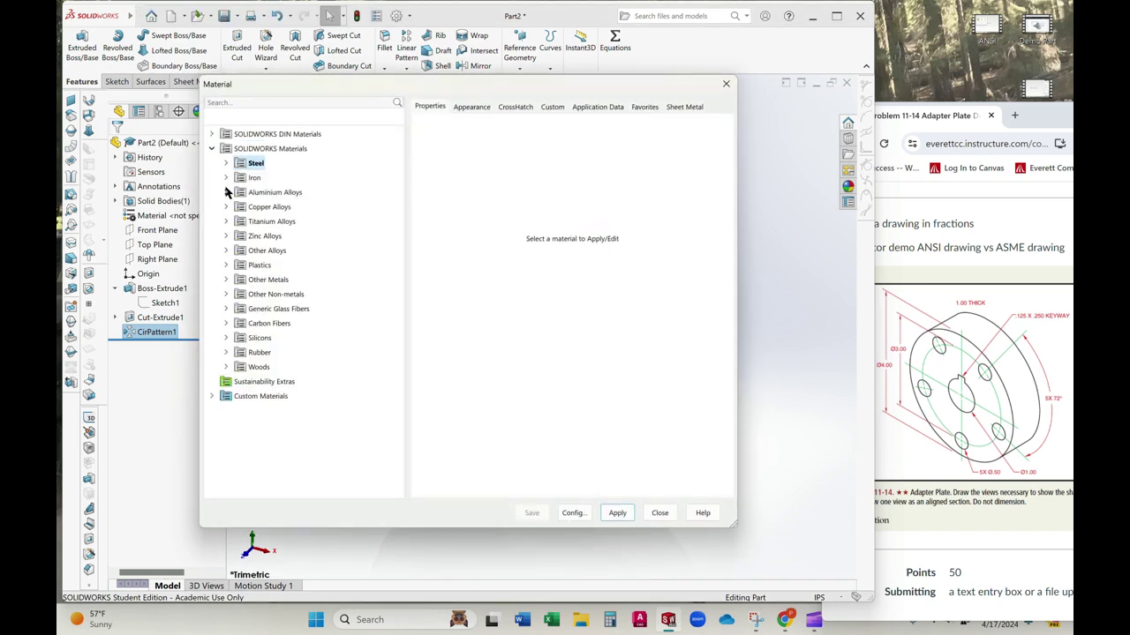
pyautogui.click(226, 193)
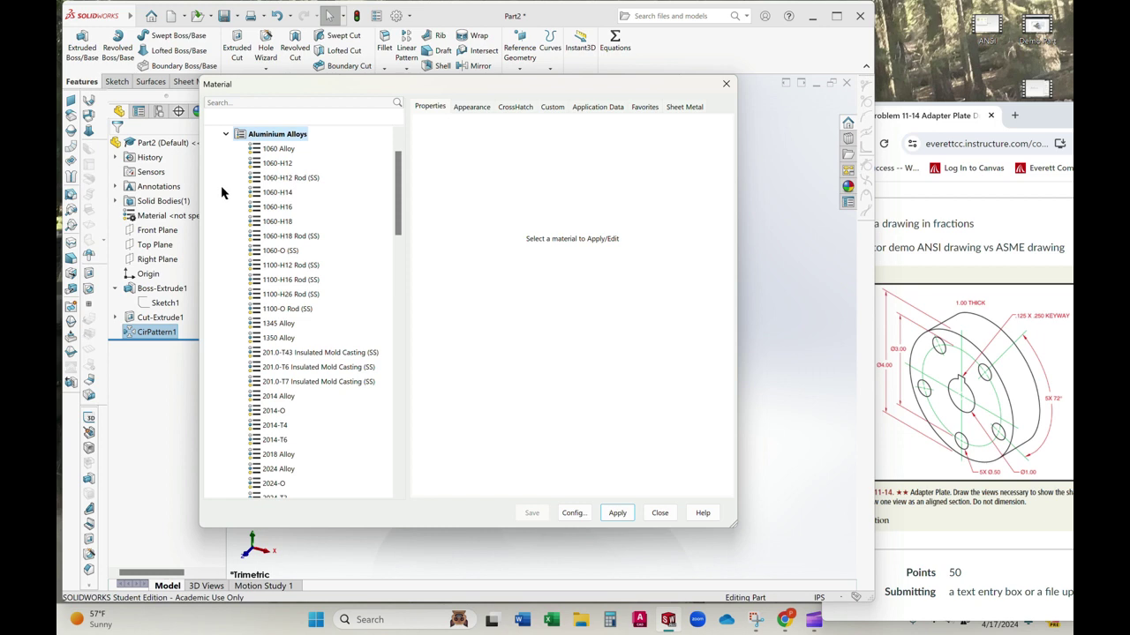
pyautogui.click(270, 149)
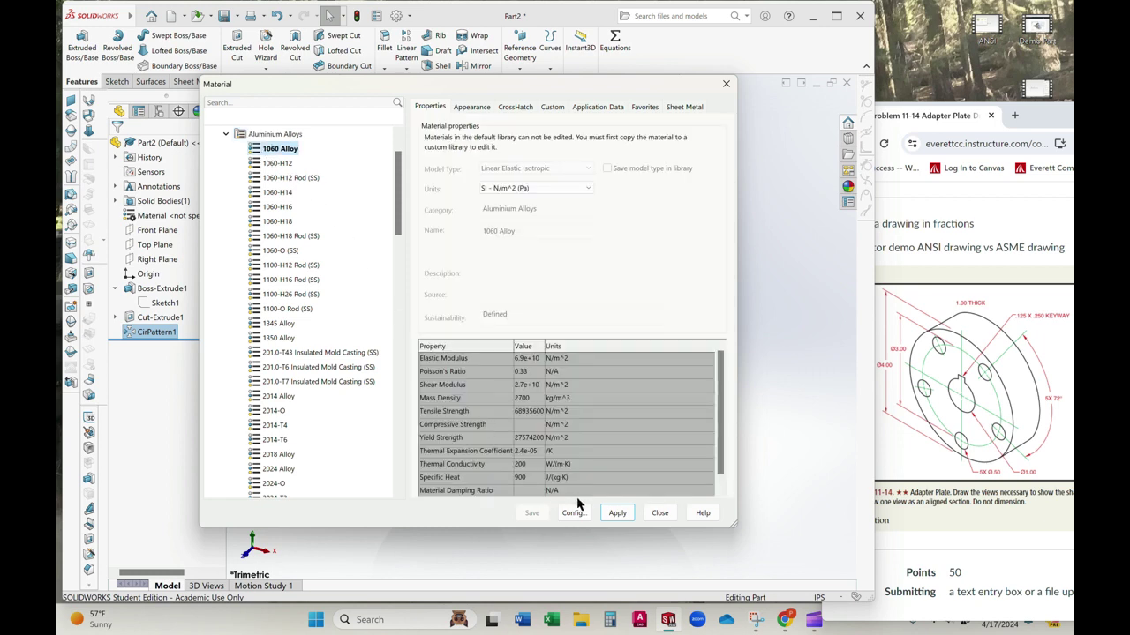
pyautogui.click(617, 512)
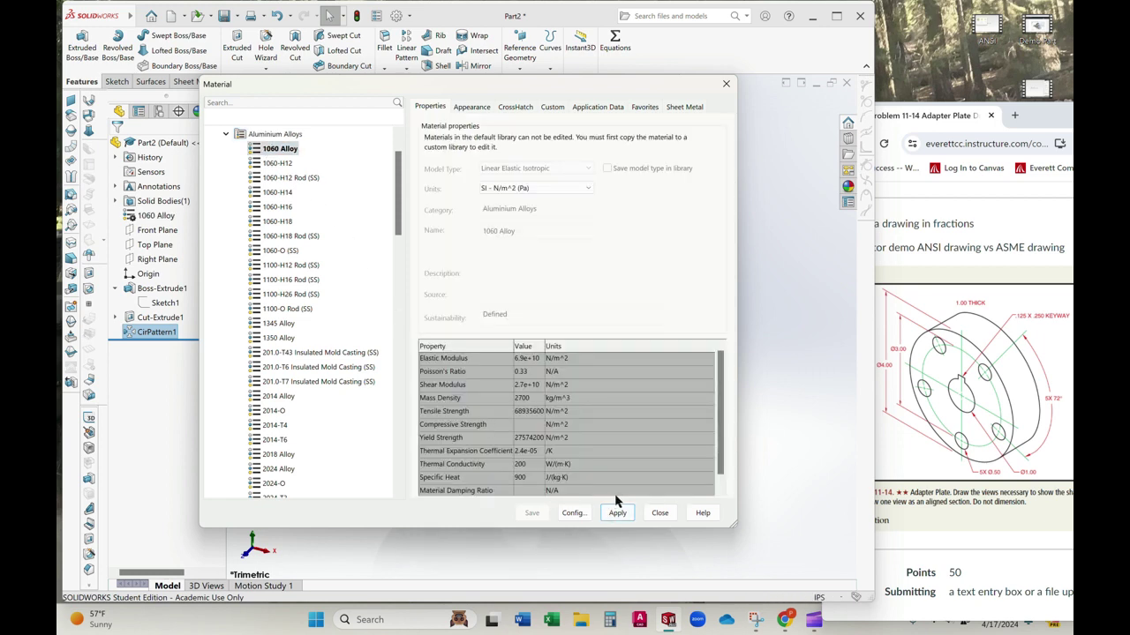
pyautogui.click(660, 513)
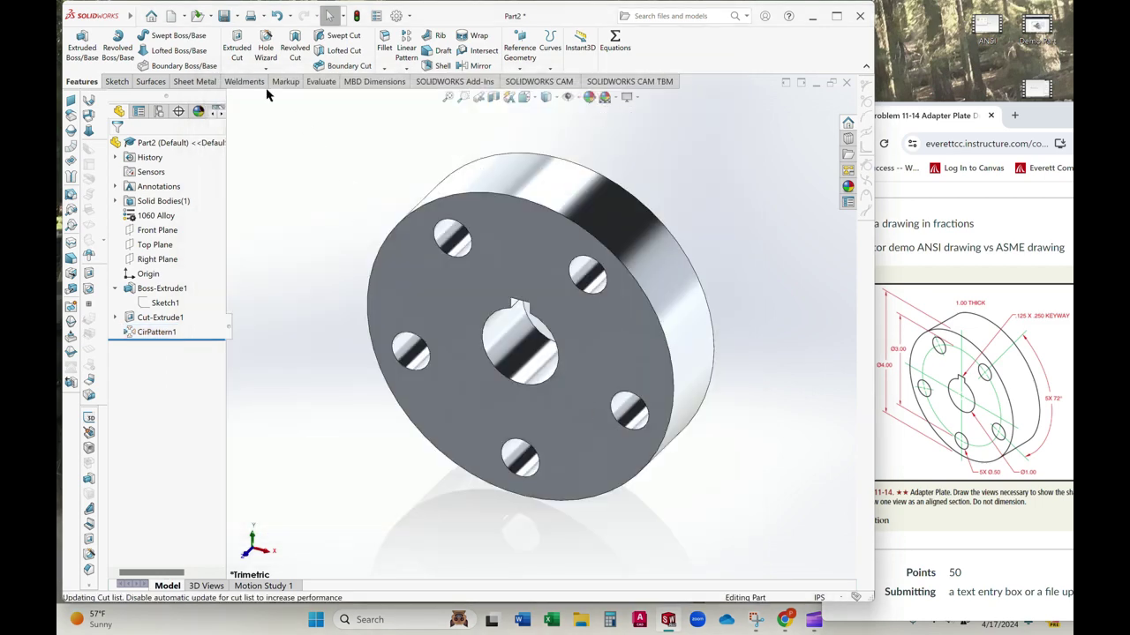
# Check the adapter plate's mass properties
pyautogui.click(320, 83)
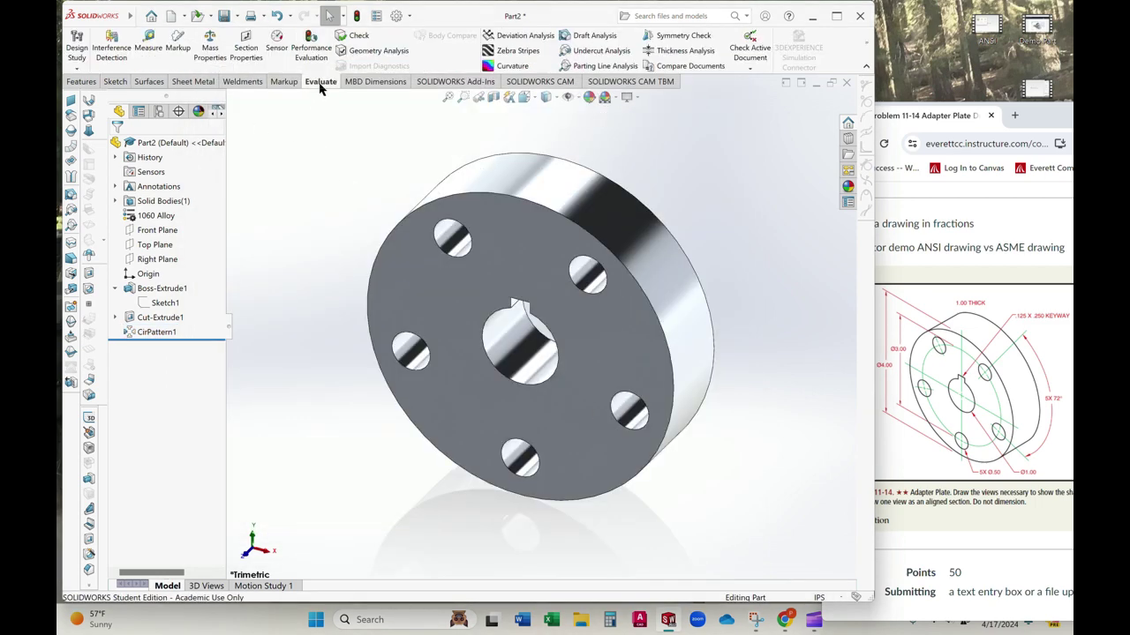
pyautogui.click(212, 53)
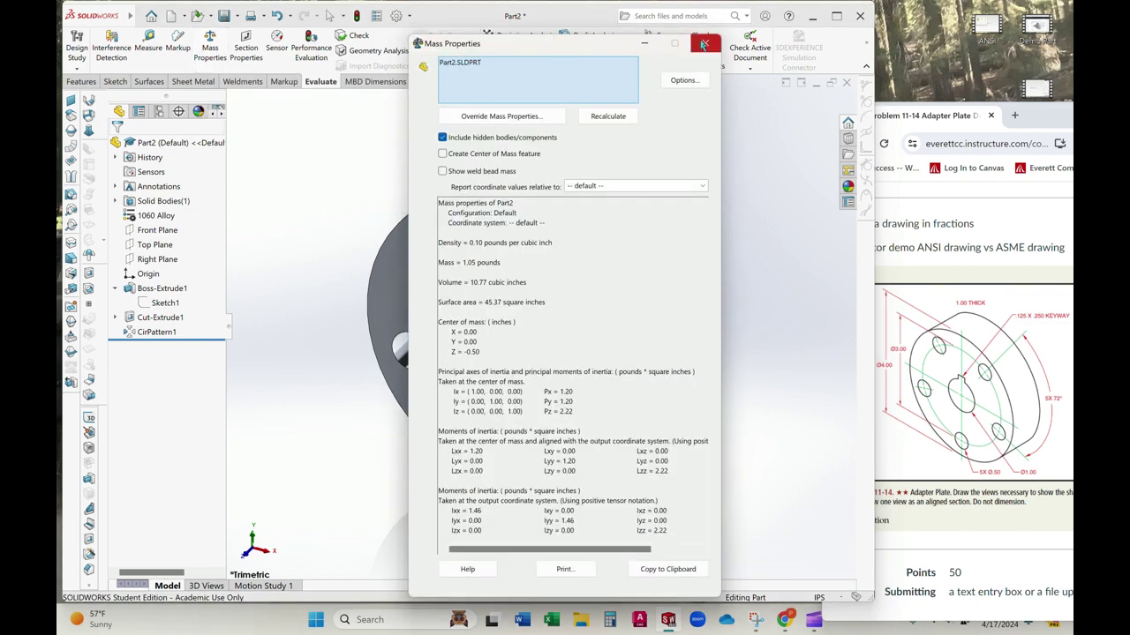
pyautogui.click(704, 45)
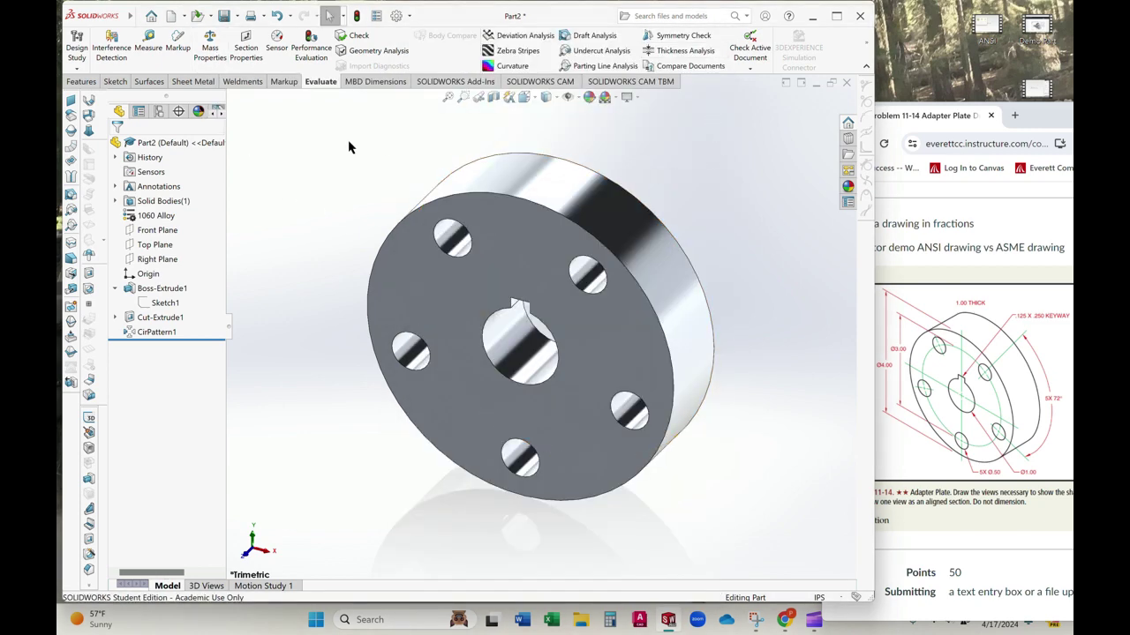
# Turn on the display of feature dimensions for the part's annotations
pyautogui.click(114, 186)
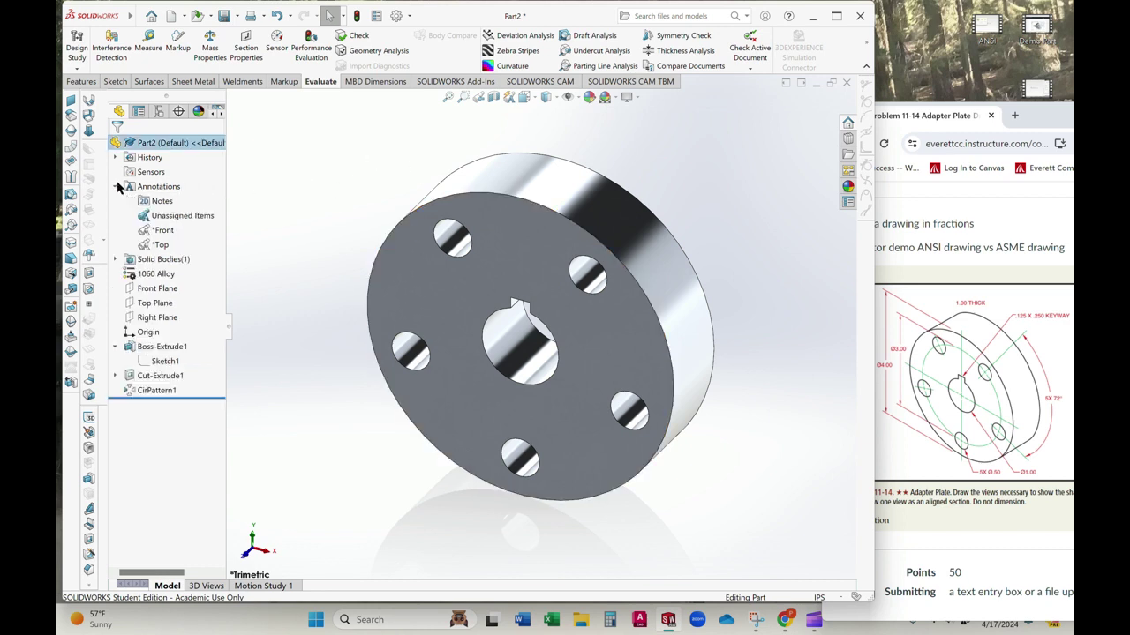
pyautogui.rightClick(141, 205)
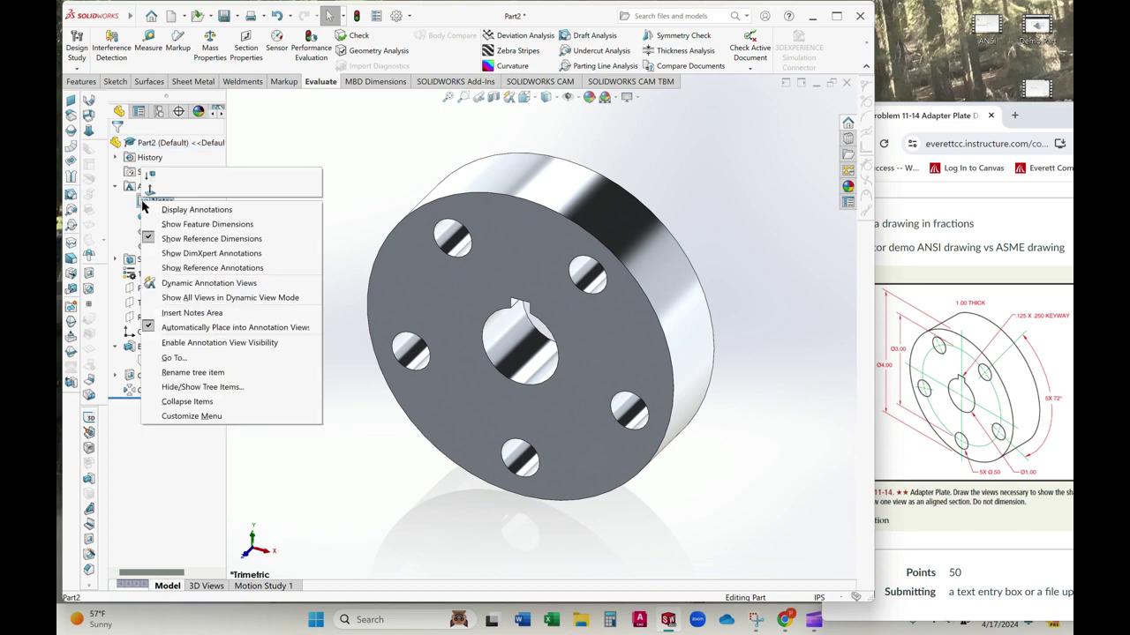
pyautogui.click(208, 225)
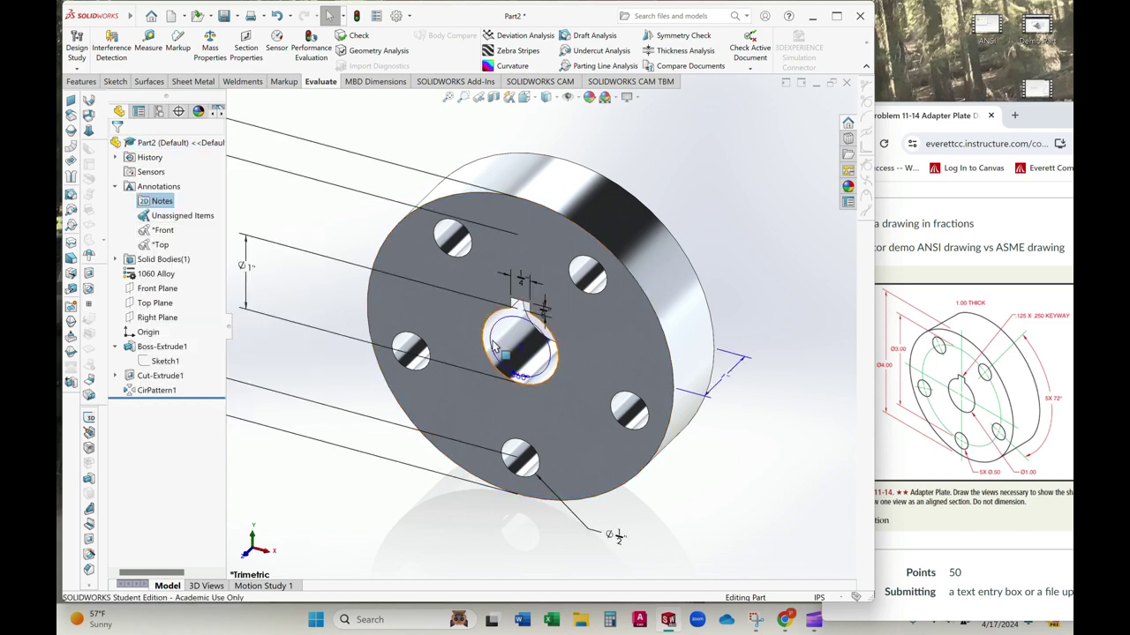
pyautogui.scroll(3, 494, 347)
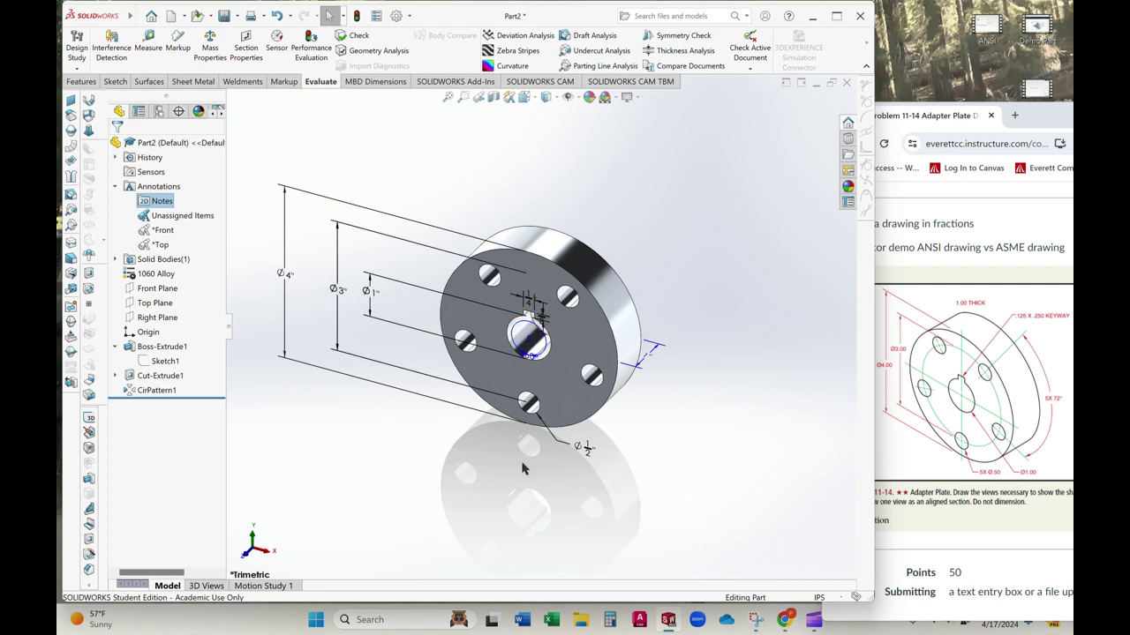